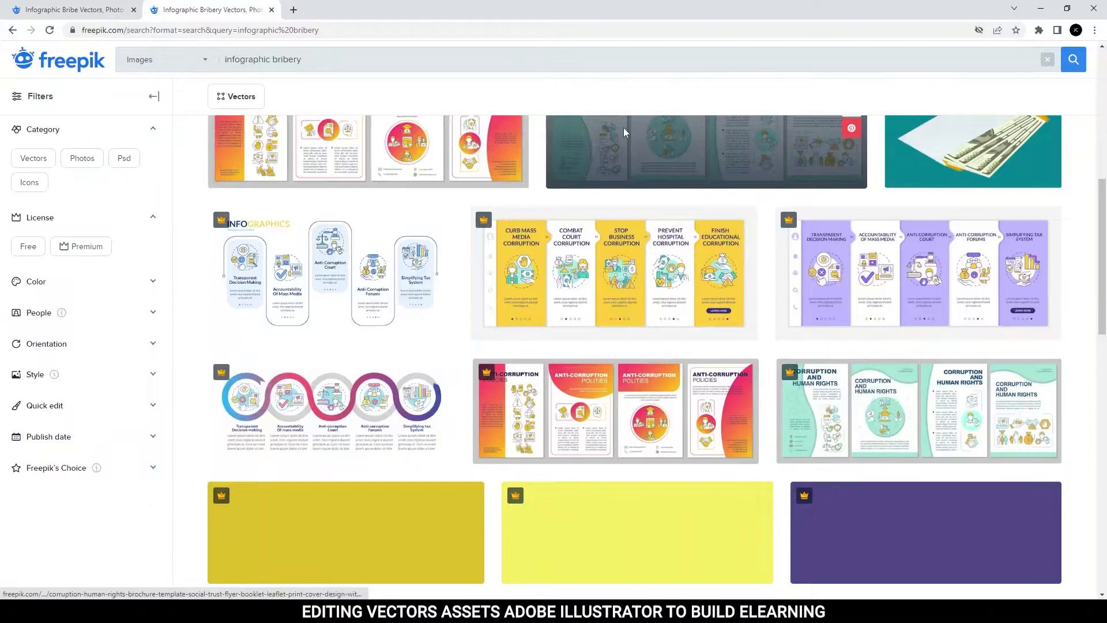
Browse the "infographic bribery" results and restrict the search to vectors.
scroll(623, 134, down, 1)
scroll(624, 134, down, 2)
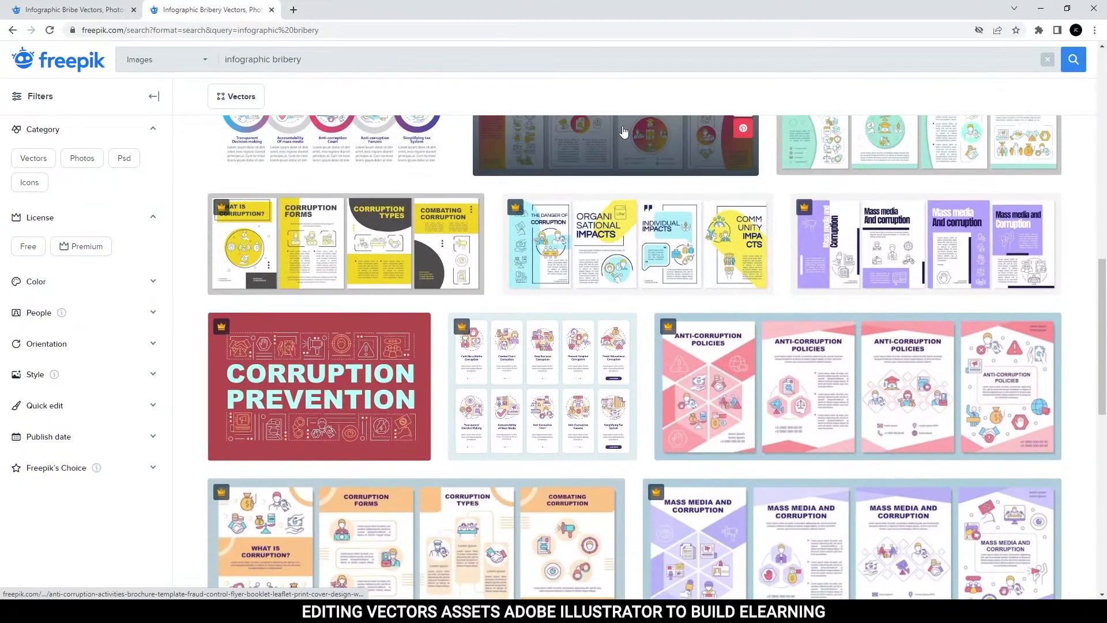
scroll(627, 133, down, 9)
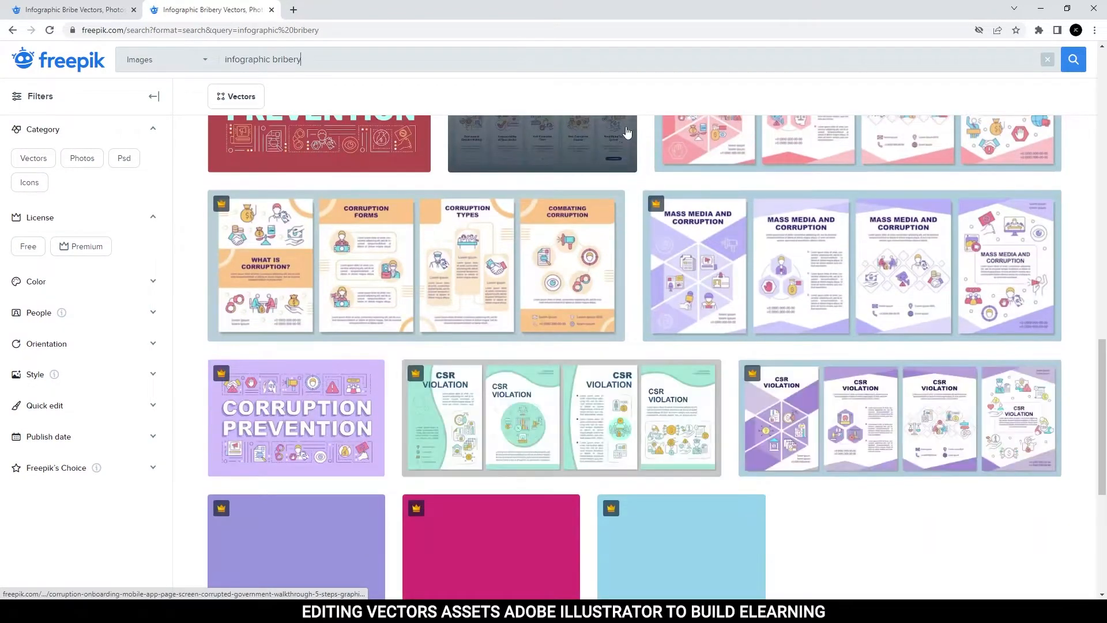
scroll(643, 115, up, 15)
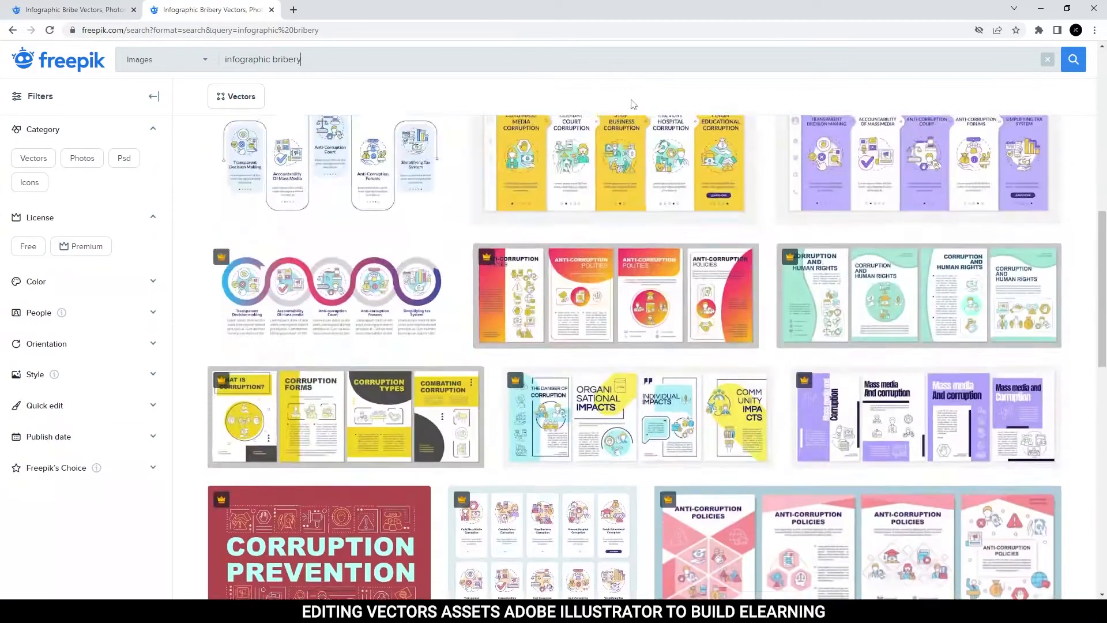
click(187, 90)
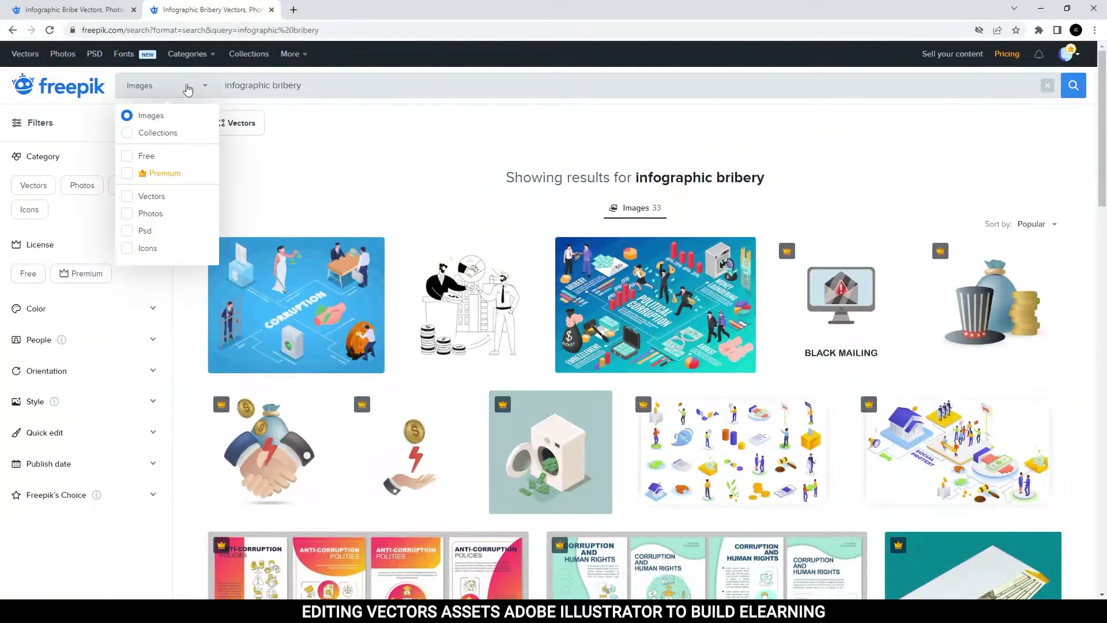
click(127, 197)
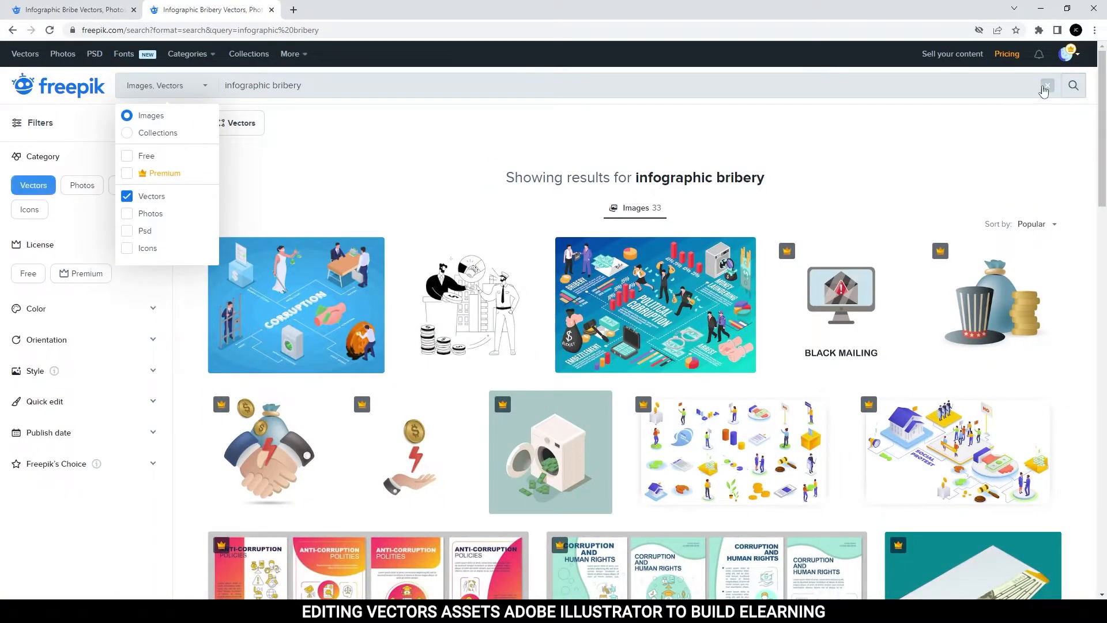
click(1072, 86)
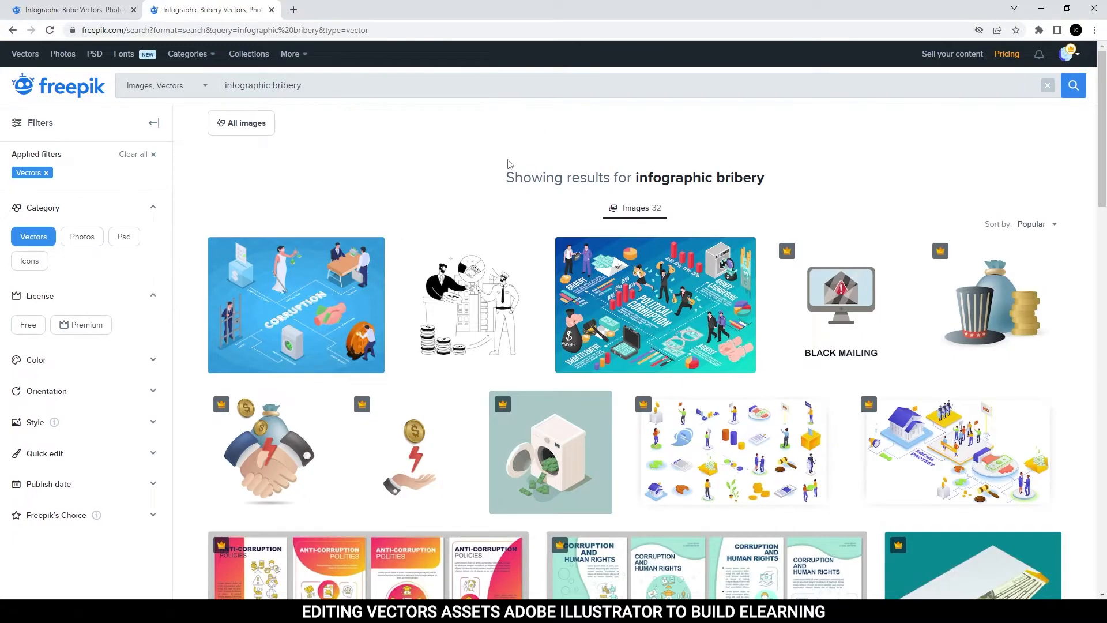
Look through the filtered vectors, then search for "infographic bribe" instead.
scroll(508, 164, down, 4)
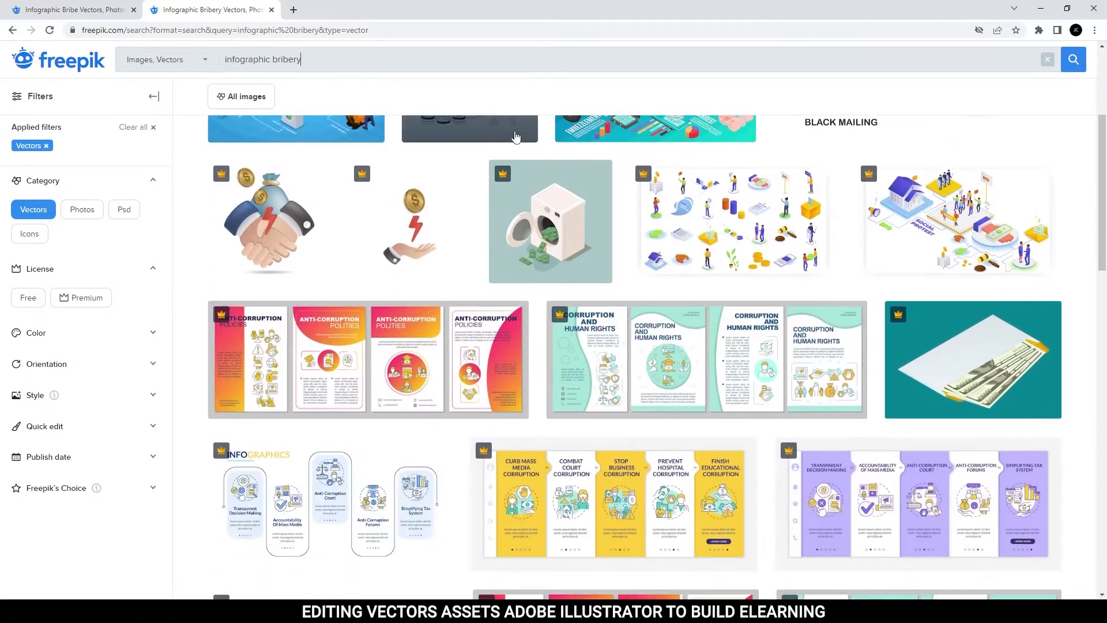
scroll(522, 138, down, 5)
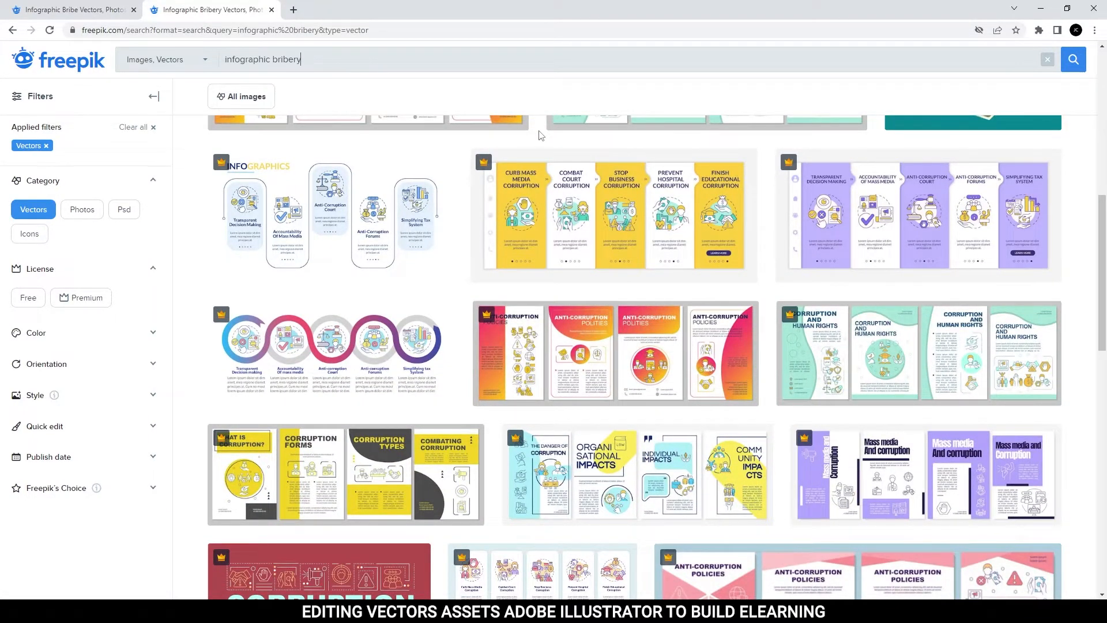
scroll(541, 135, down, 5)
scroll(529, 143, up, 9)
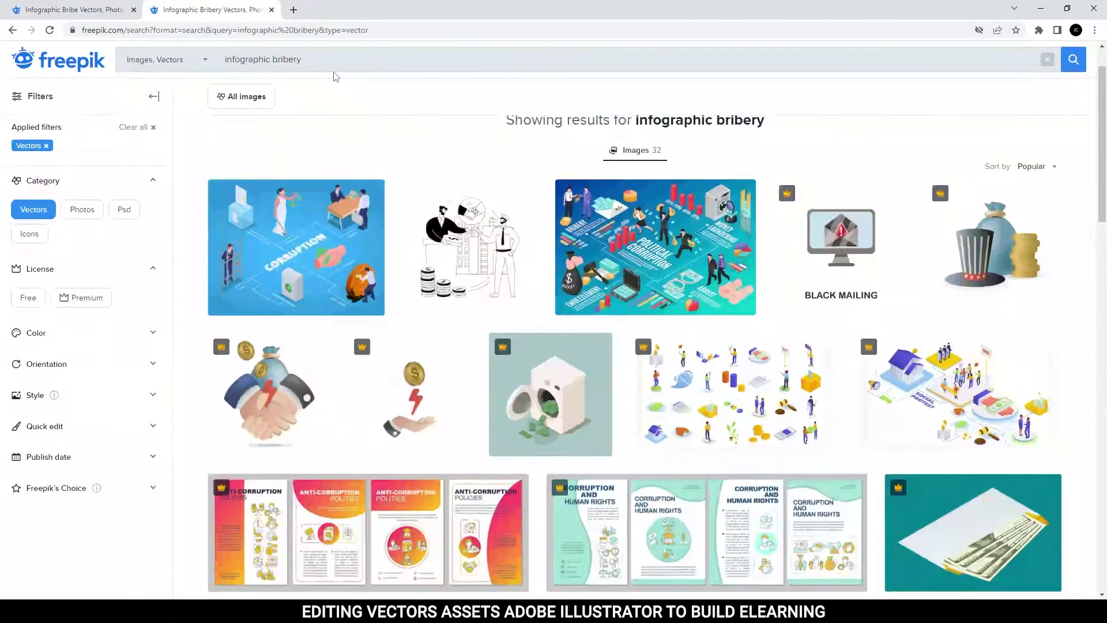
scroll(332, 72, up, 1)
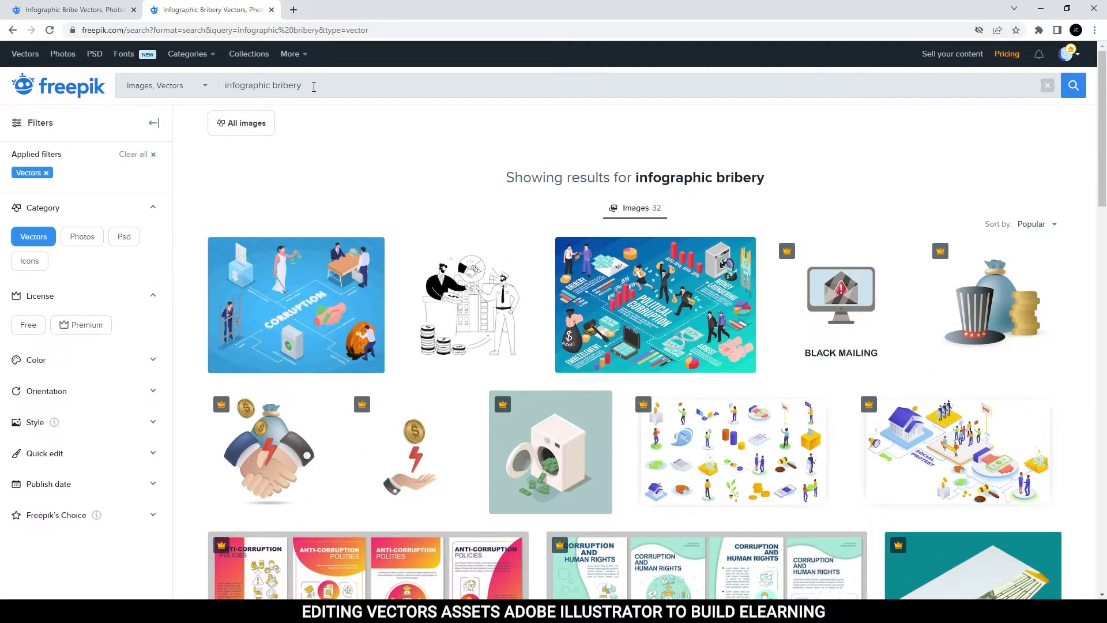
key(Return)
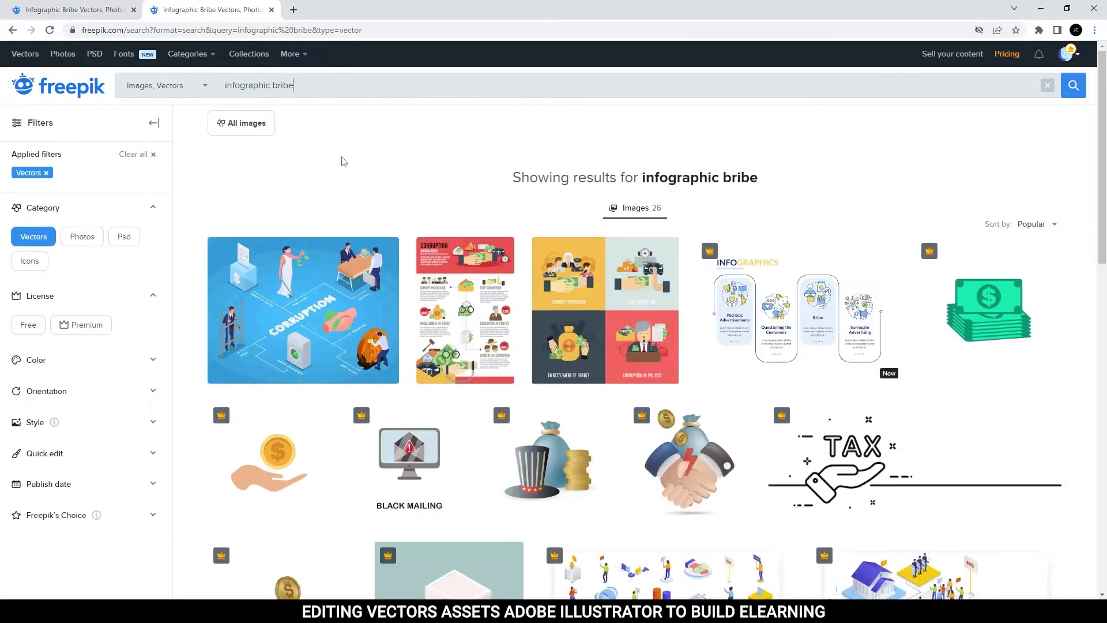
Download the four-panel Flat corruption set as an EPS file and open it in Illustrator.
click(621, 304)
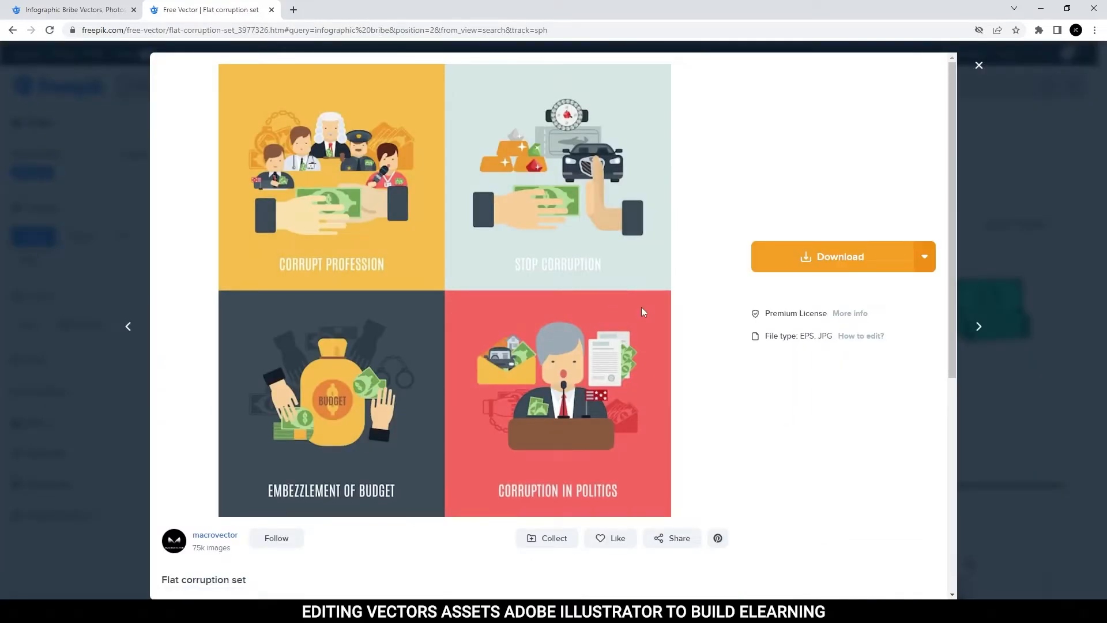
click(929, 256)
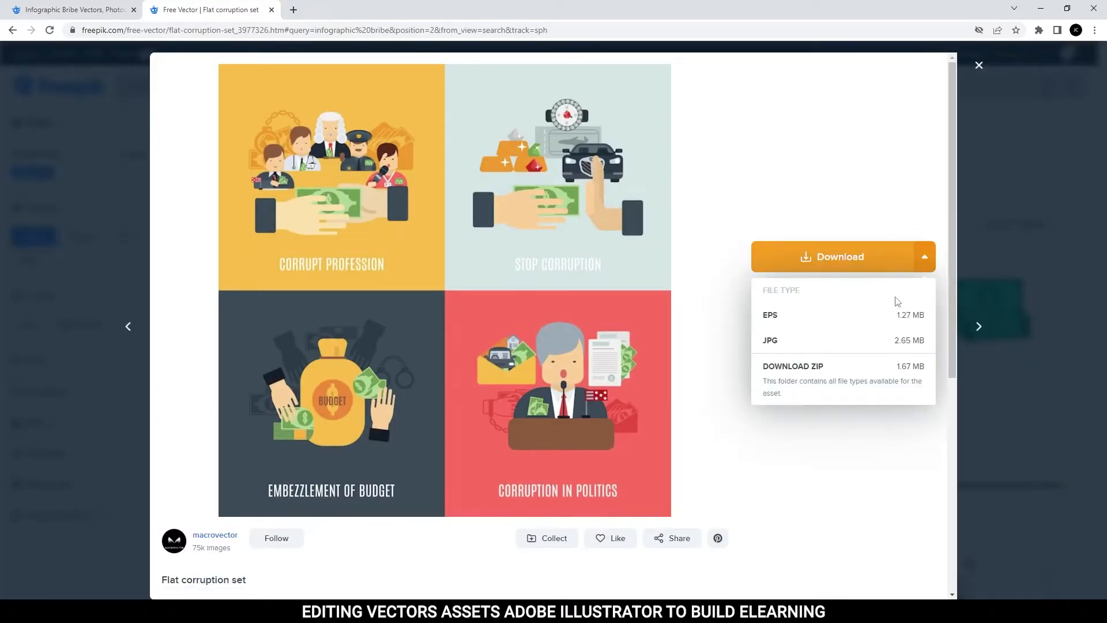
click(818, 324)
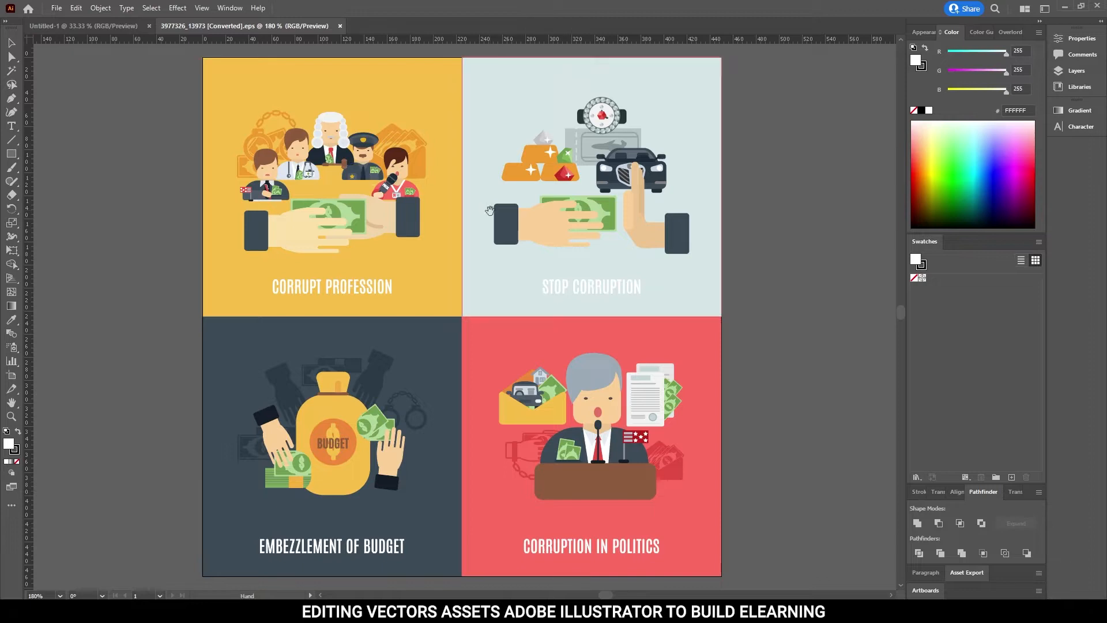
Delete the light blue background square behind the Stop Corruption illustration.
drag(489, 210, 492, 280)
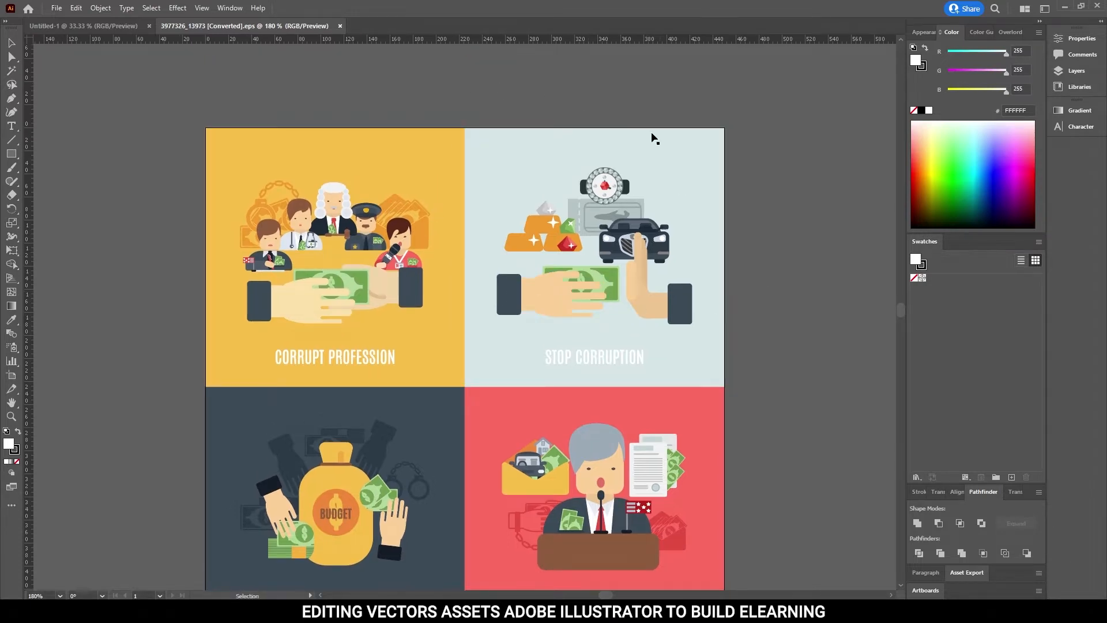
drag(597, 405, 498, 349)
key(a)
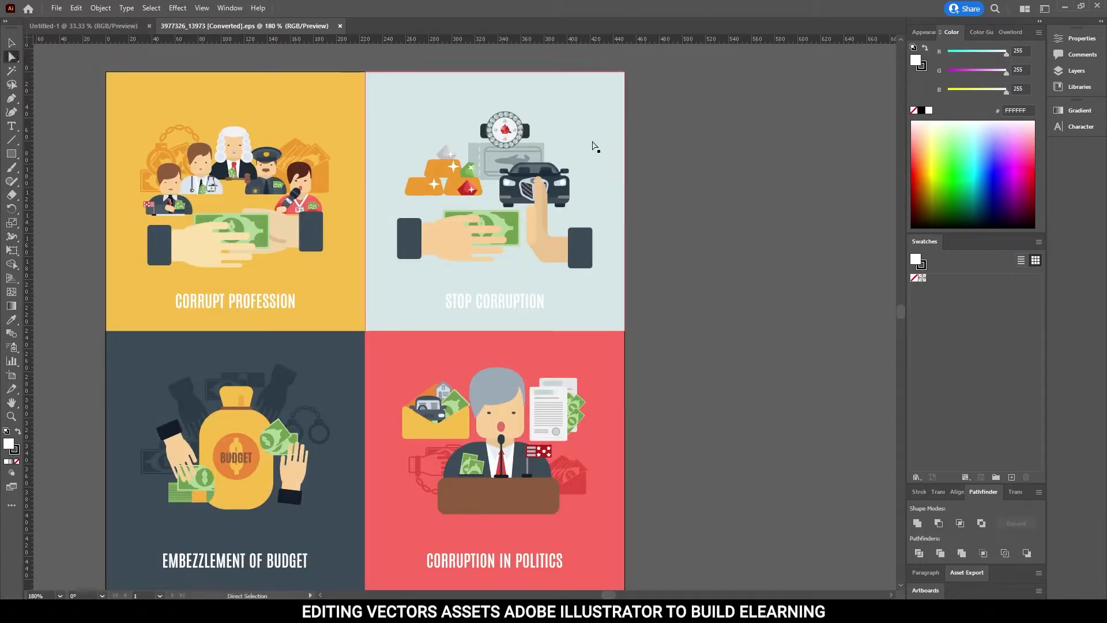
click(593, 144)
click(707, 147)
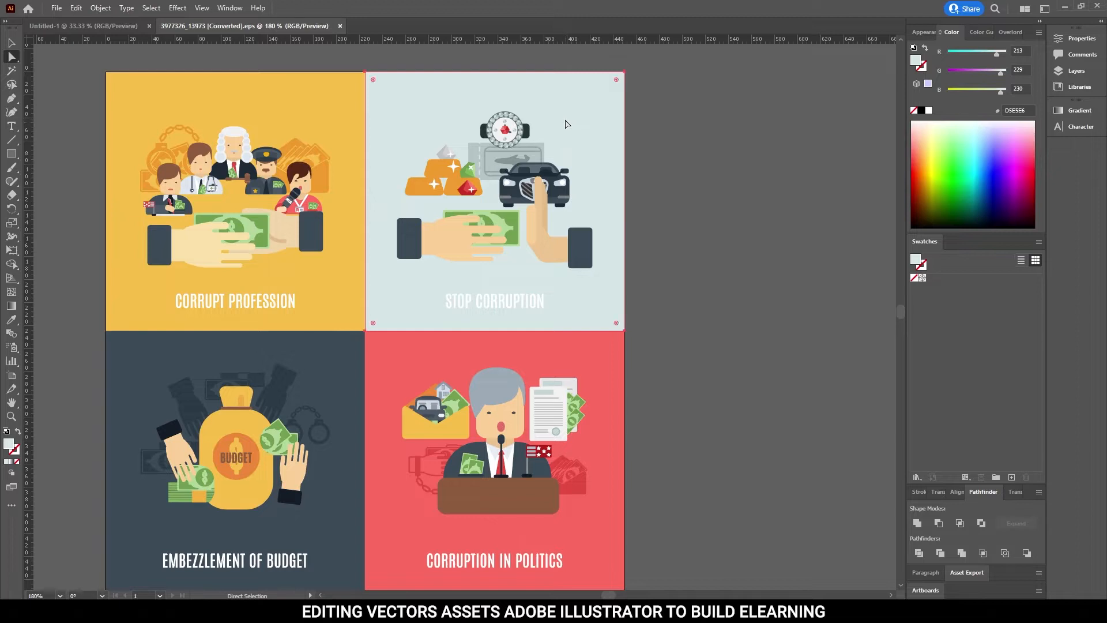
right_click(565, 120)
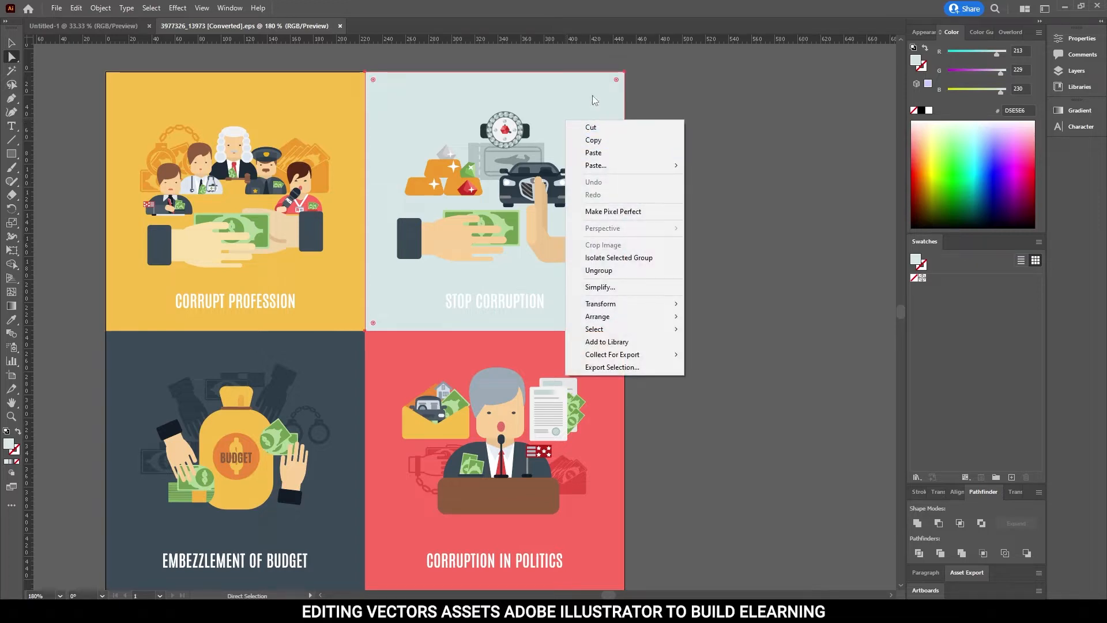
key(Escape)
key(Delete)
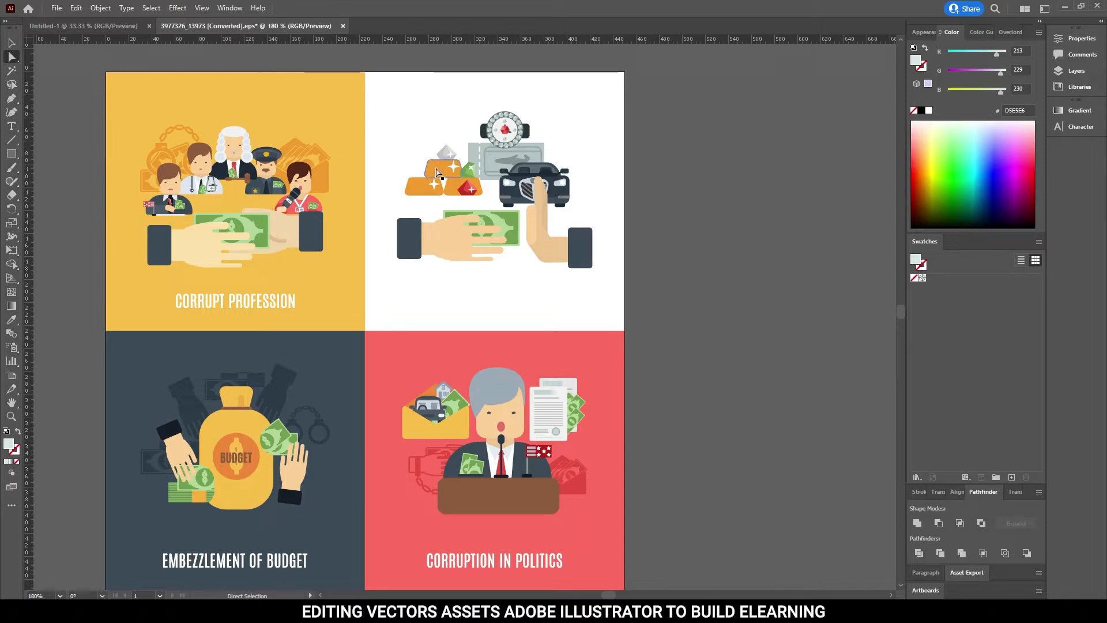
click(436, 171)
shift+click(412, 186)
shift+click(457, 186)
key(i)
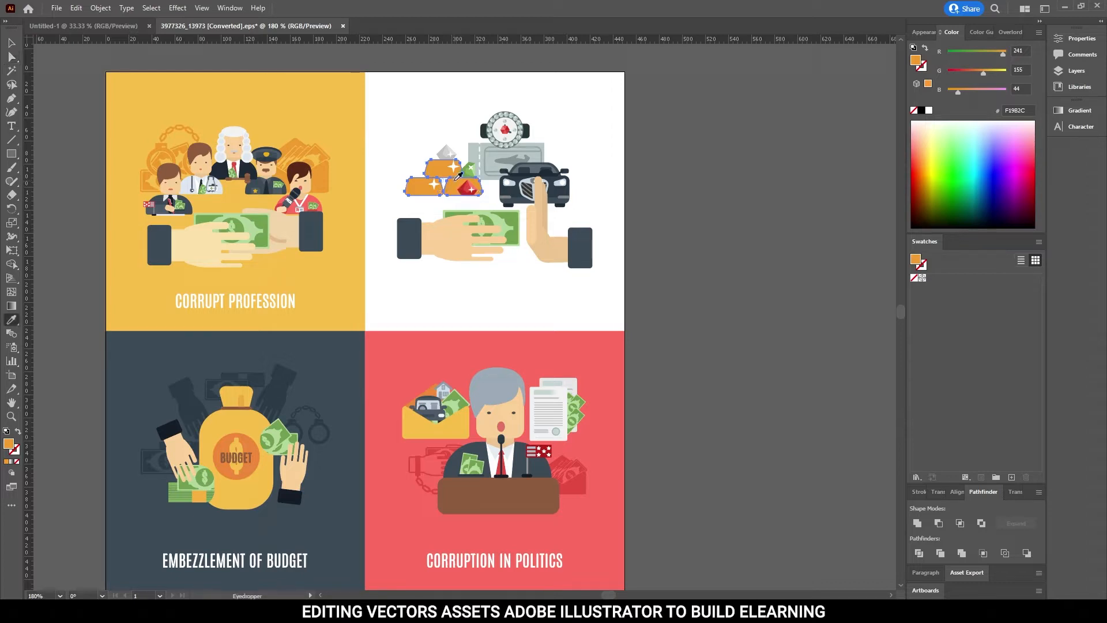
key(a)
Recolour both dark sleeve cuffs in the Stop Corruption artwork with the red sampled from the Corruption in Politics background.
click(578, 253)
shift+click(416, 236)
key(i)
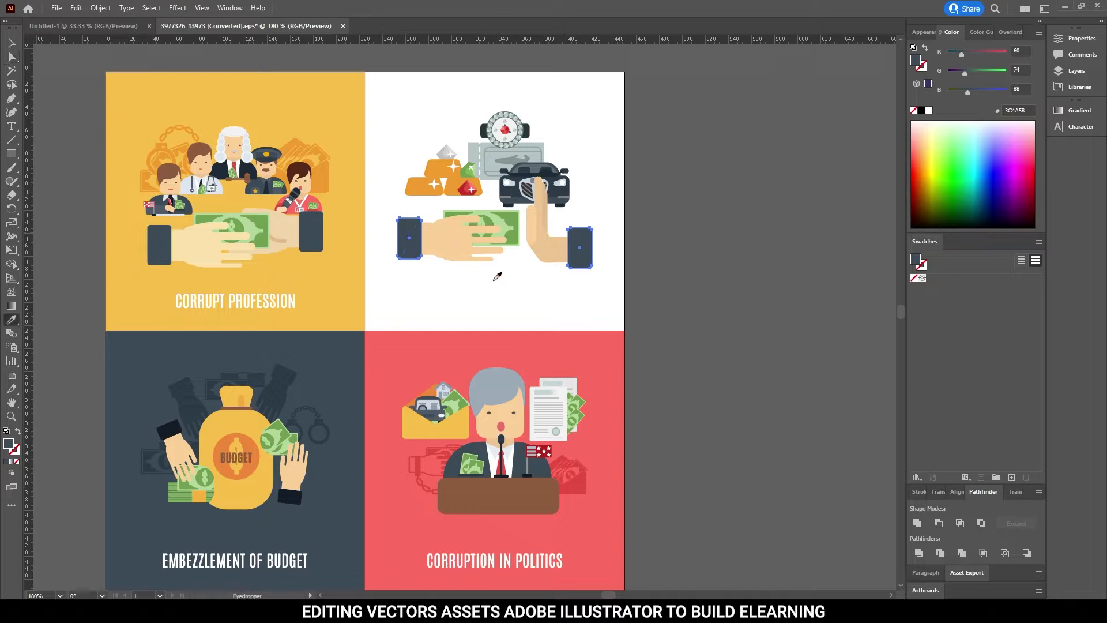
click(486, 345)
key(a)
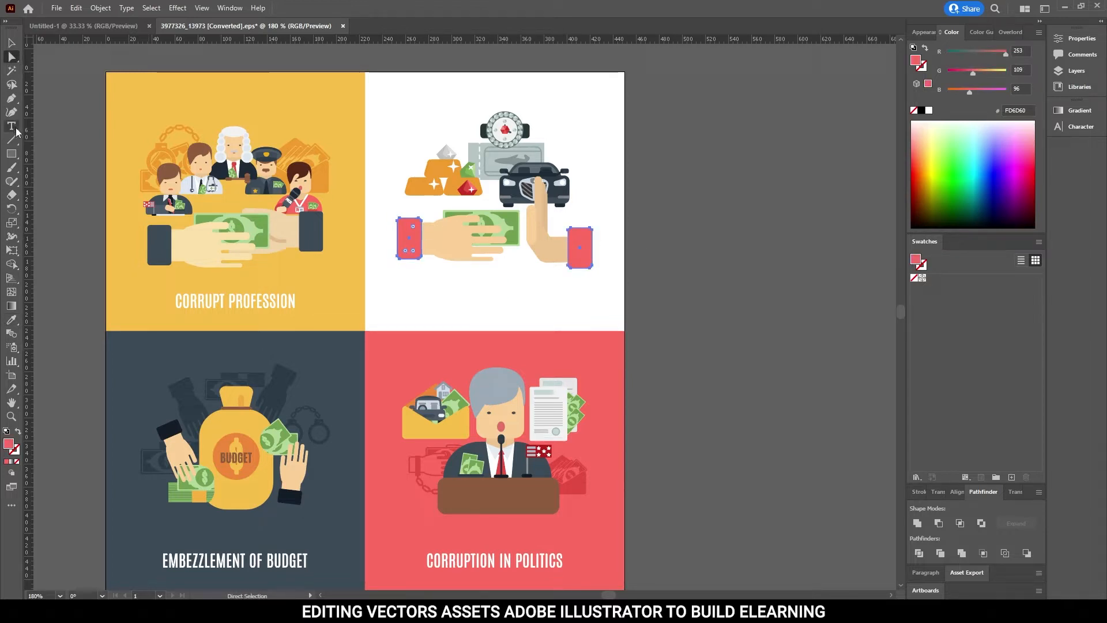
click(11, 319)
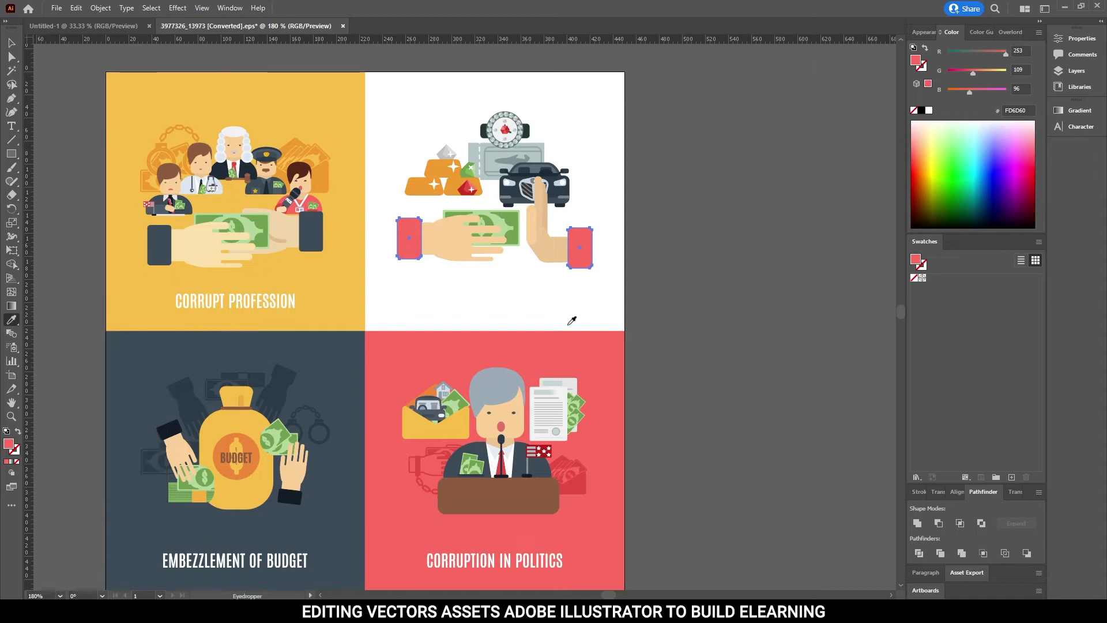
key(a)
click(715, 276)
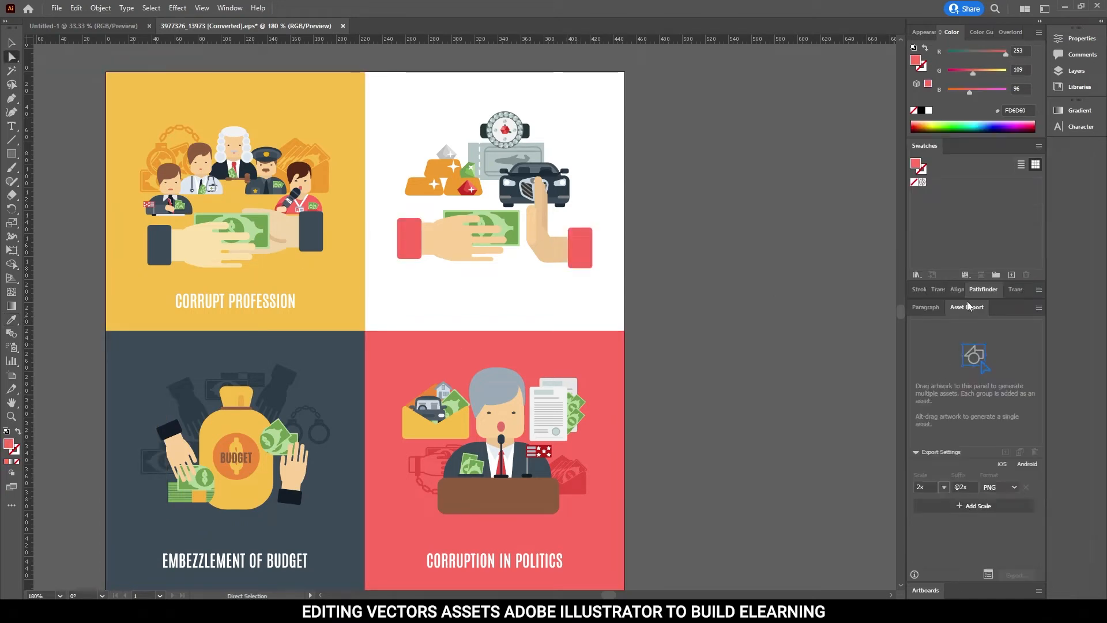
Collect the whole Stop Corruption illustration as one export asset and export it as a PNG at 2x scale.
key(v)
drag(384, 94, 610, 290)
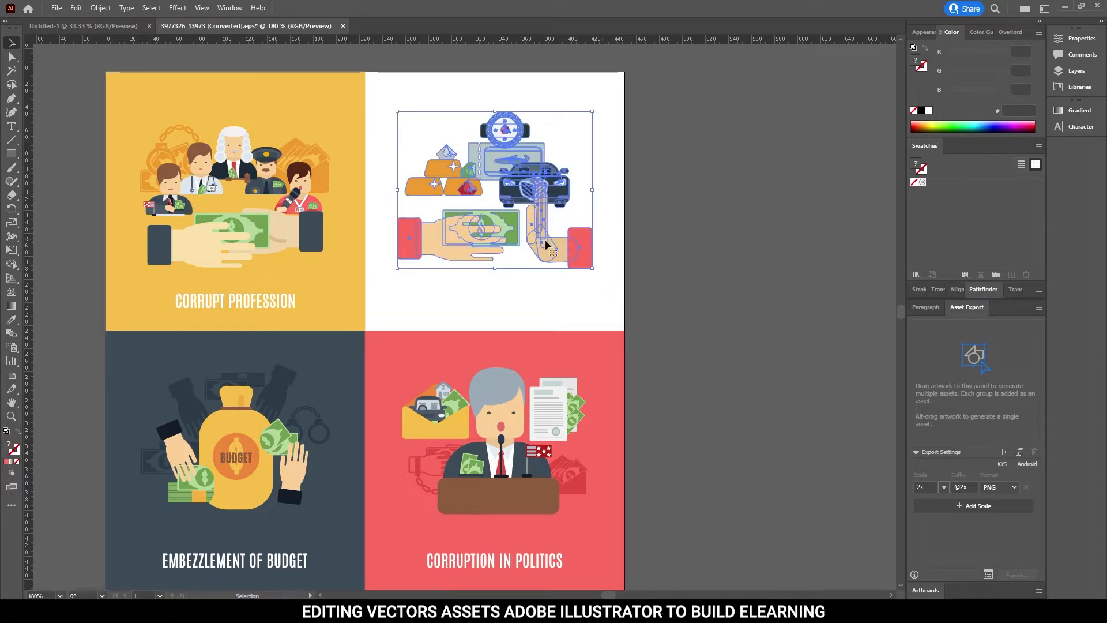
drag(549, 253, 969, 408)
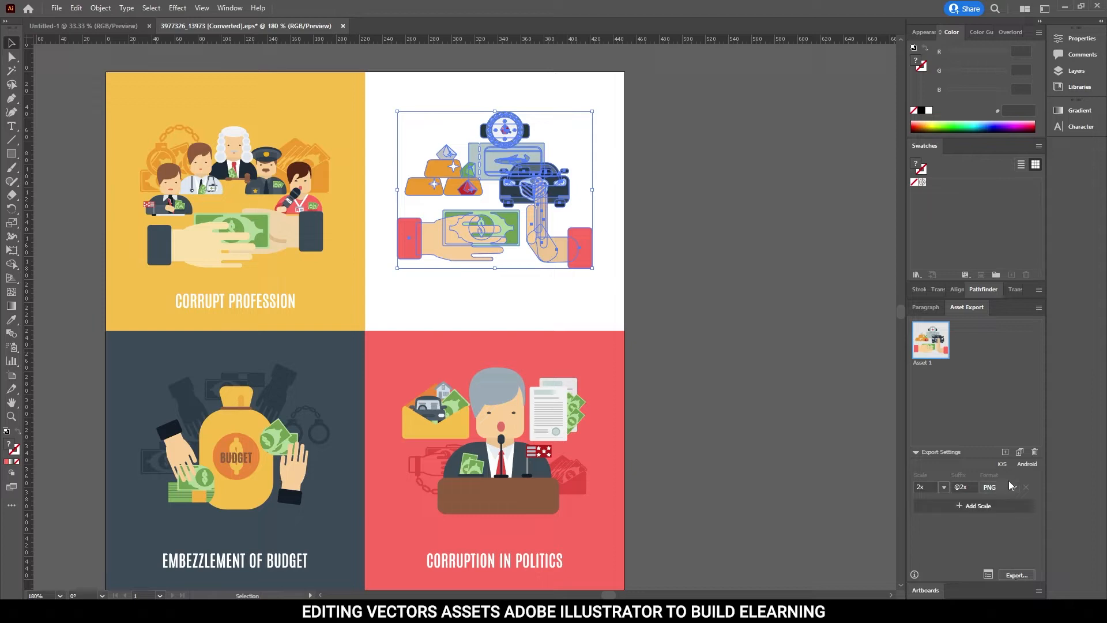
click(1013, 575)
click(449, 278)
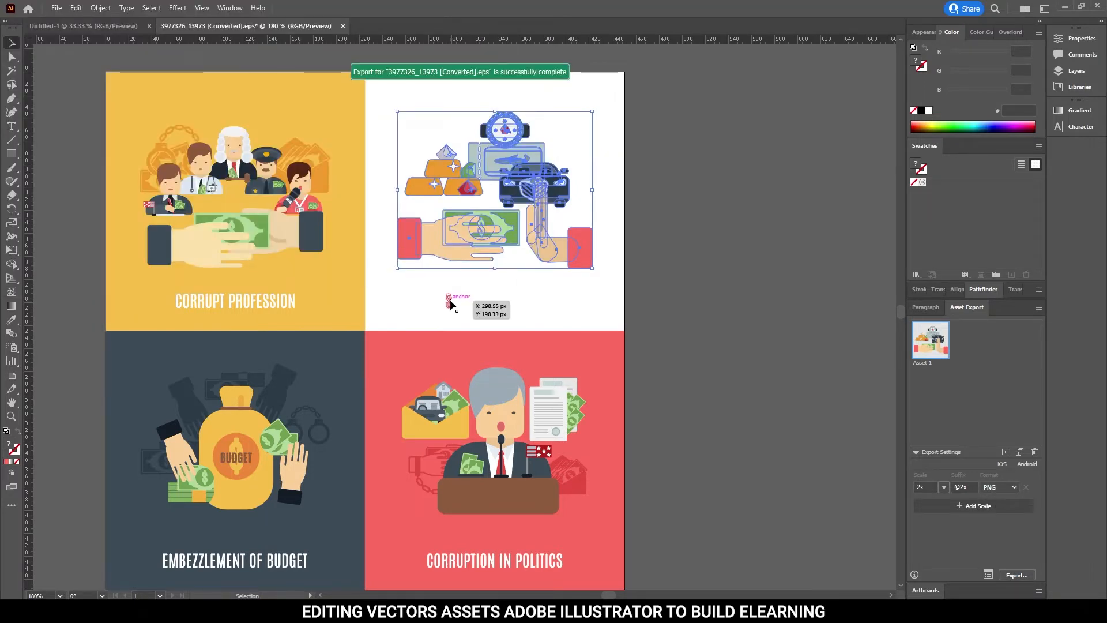
Launch Storyline 360, create a new project and maximize its window.
key(super)
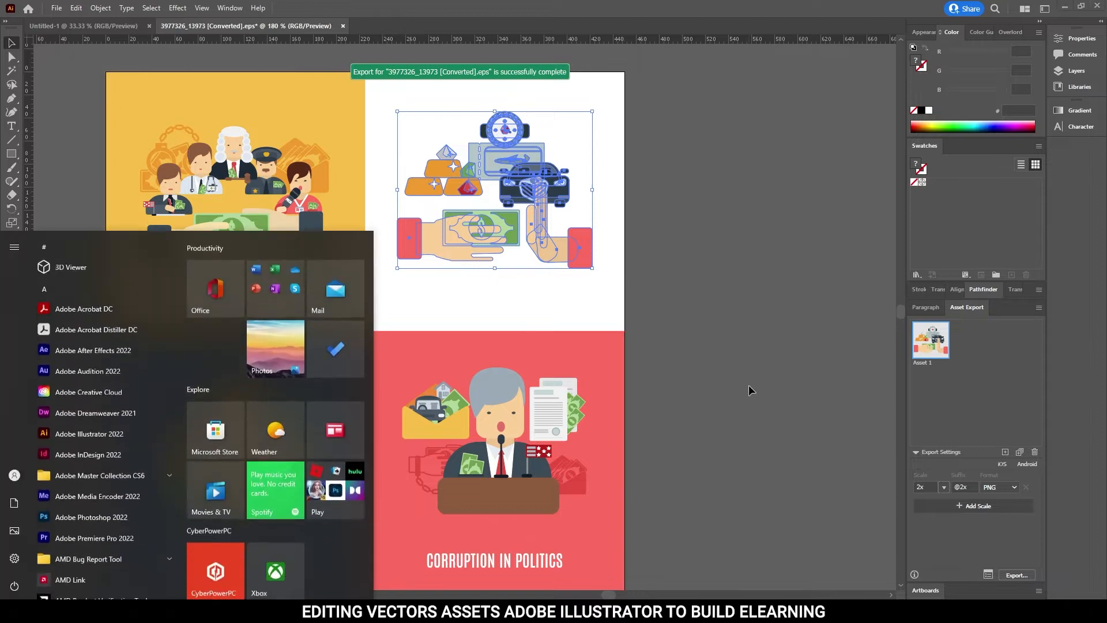
text(sto)
key(Return)
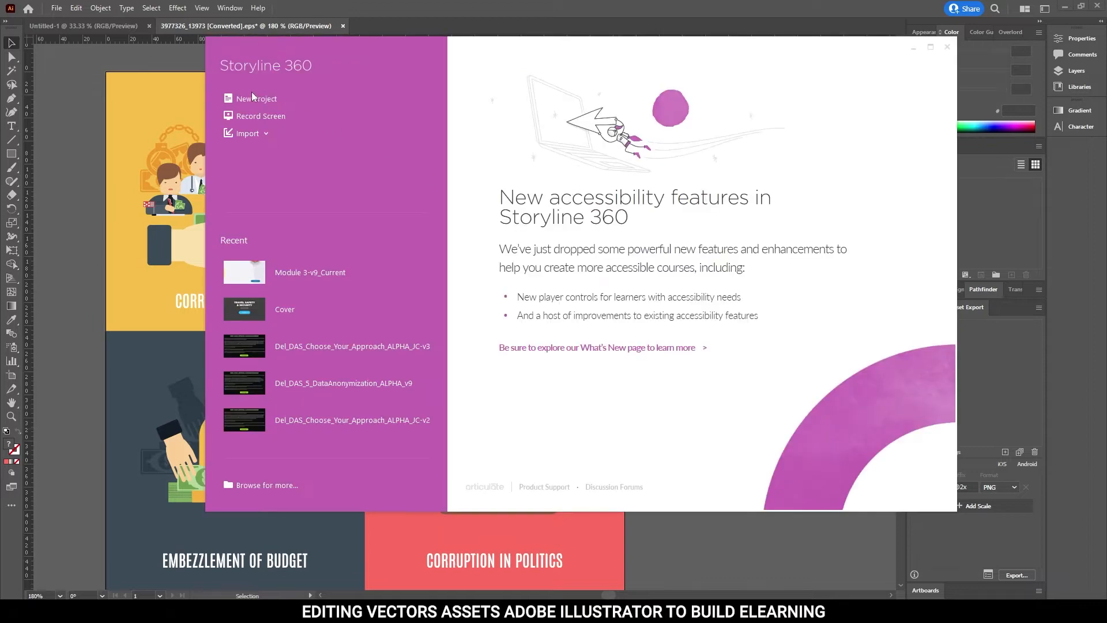
click(257, 96)
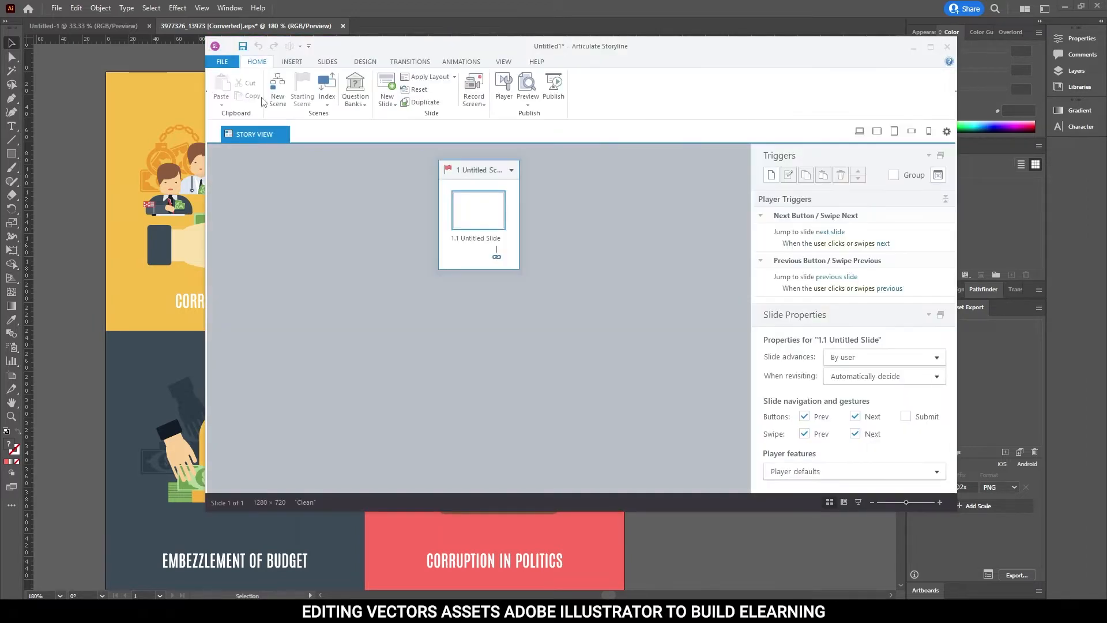
click(931, 46)
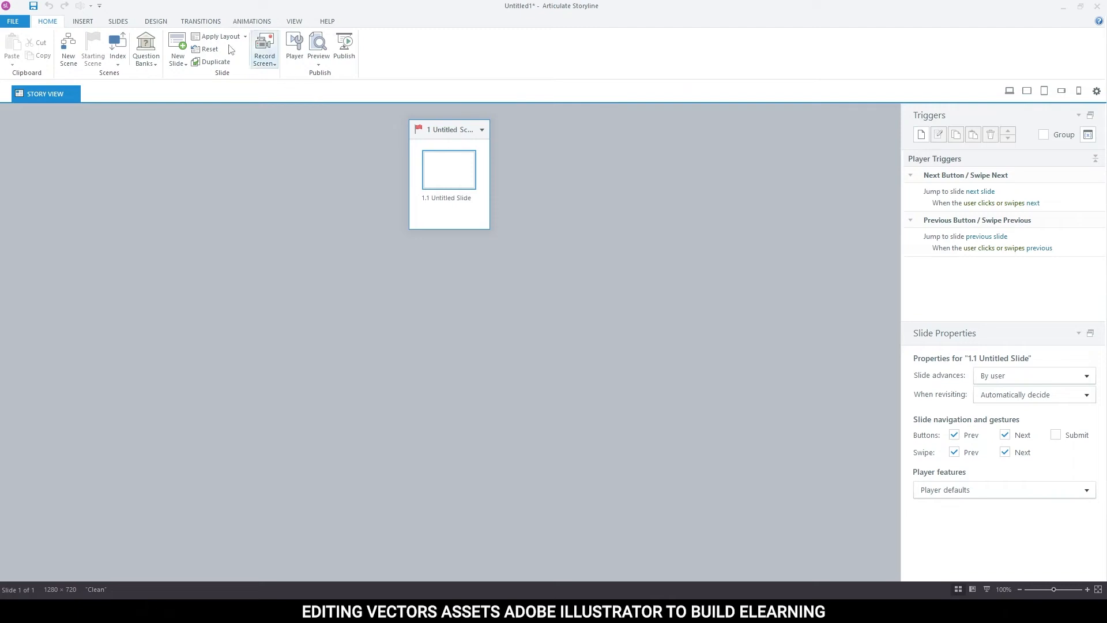
Set the project's slide size to 1920 × 1080 px with the 16:9 aspect ratio locked.
click(116, 22)
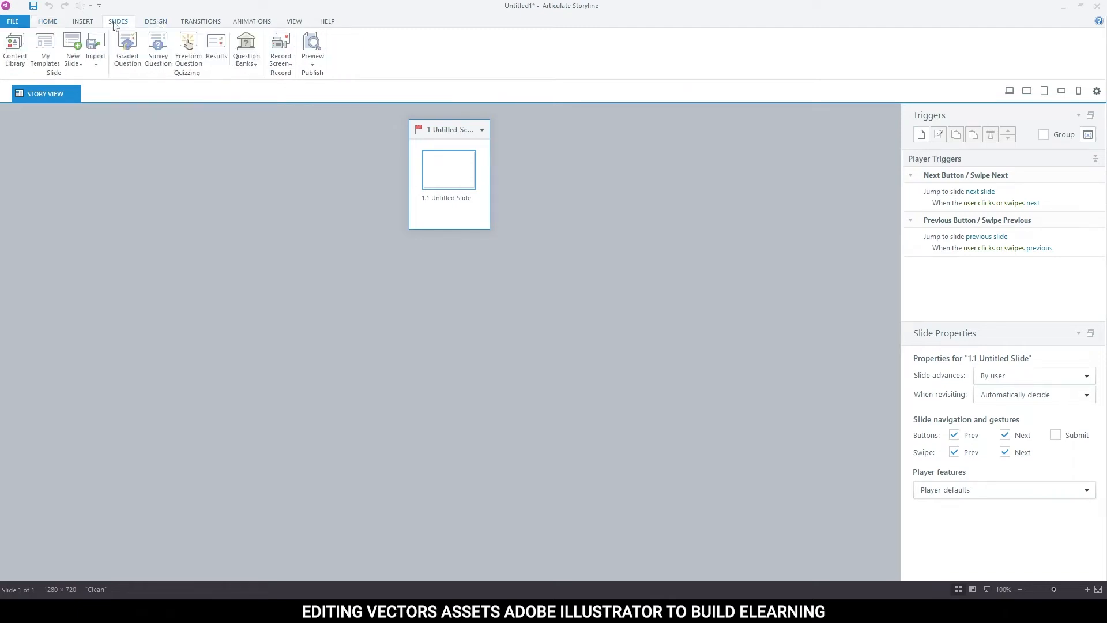
click(155, 22)
click(13, 51)
click(473, 274)
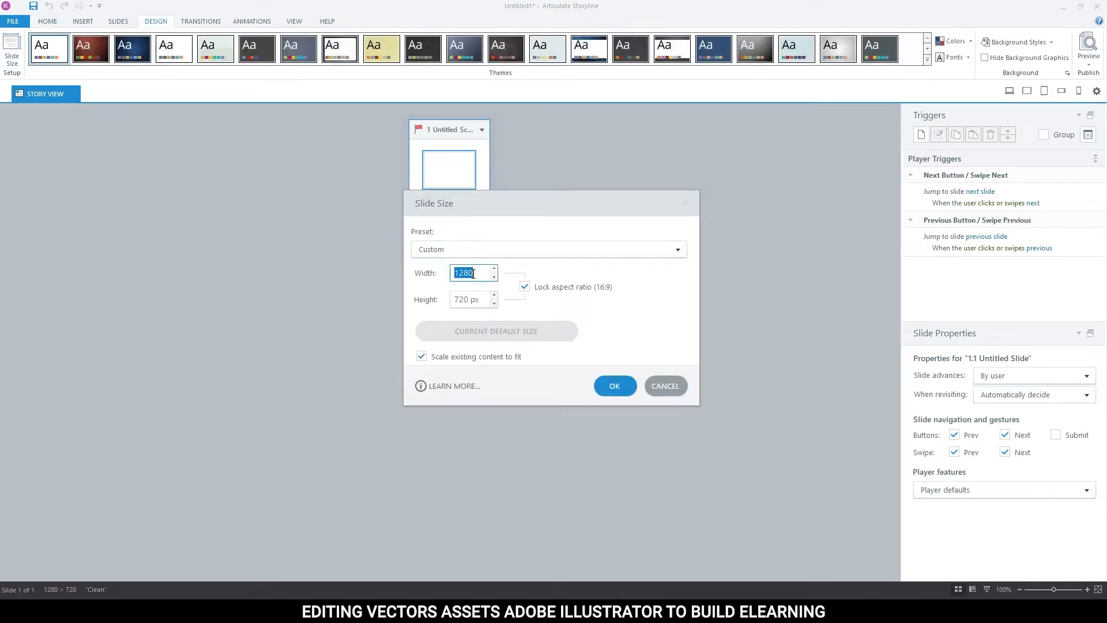
text(1920)
key(Tab)
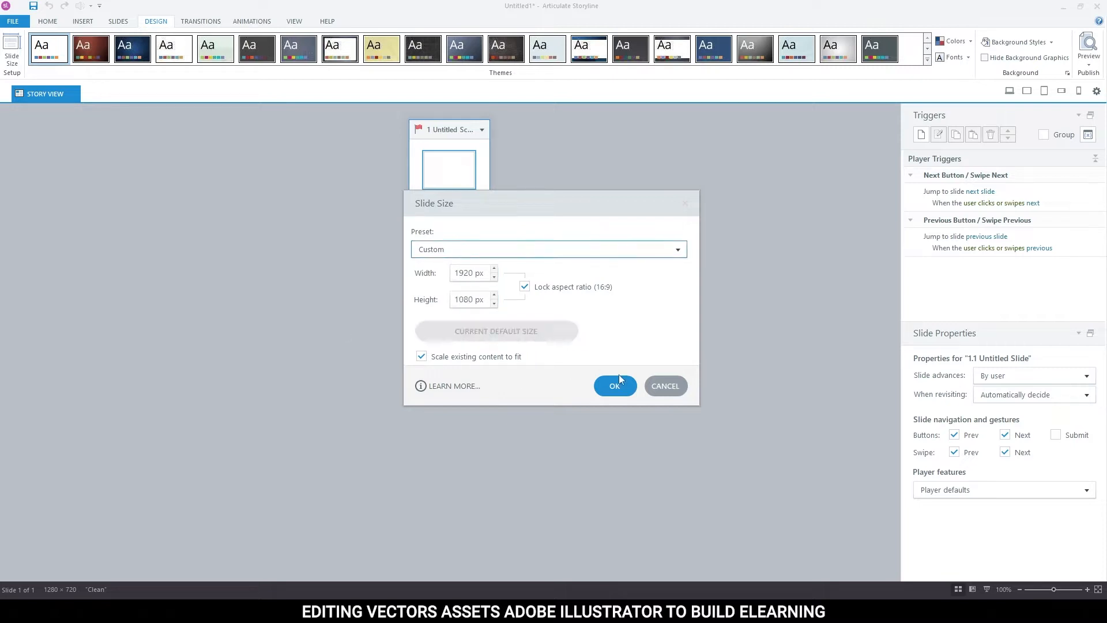
click(616, 385)
Open the untitled slide for editing and reduce the timeline's height to give the slide more room.
double_click(470, 165)
drag(654, 436, 660, 495)
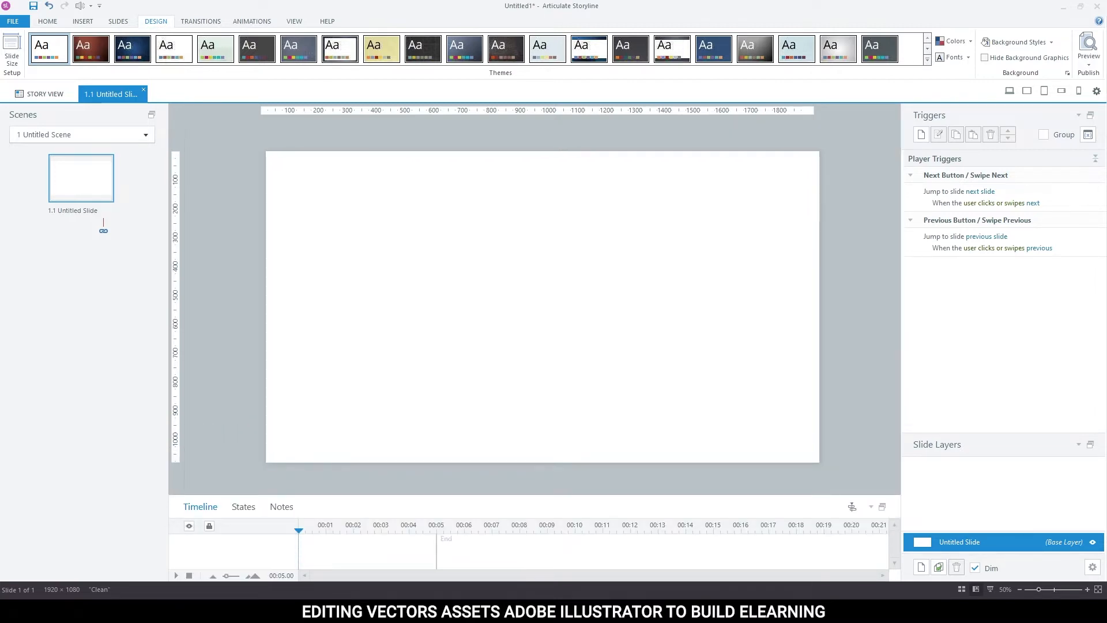
key(alt+Tab)
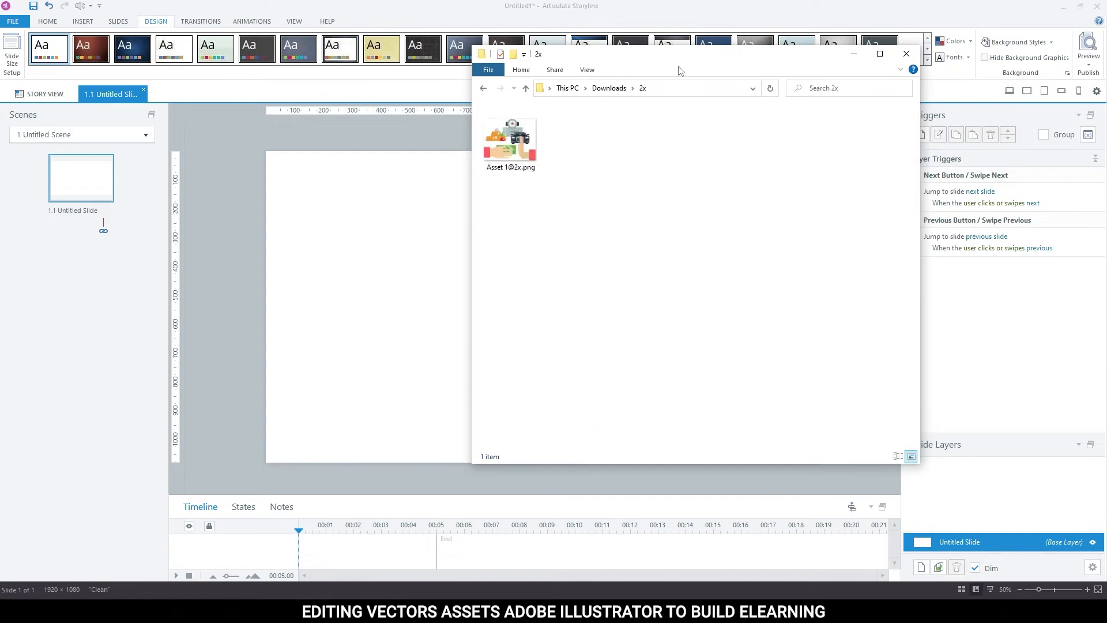
drag(510, 138, 725, 311)
click(854, 53)
Switch to Illustrator and re-export the Stop Corruption asset as a PNG at 10x scale.
mouse_move(389, 612)
click(389, 568)
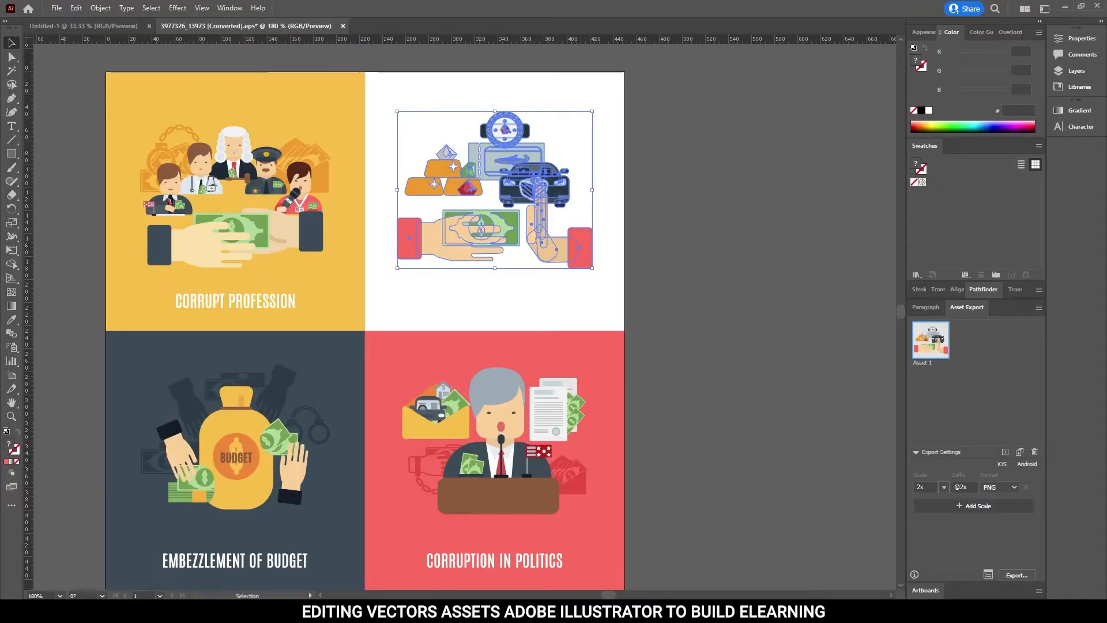
click(933, 486)
drag(932, 487, 714, 496)
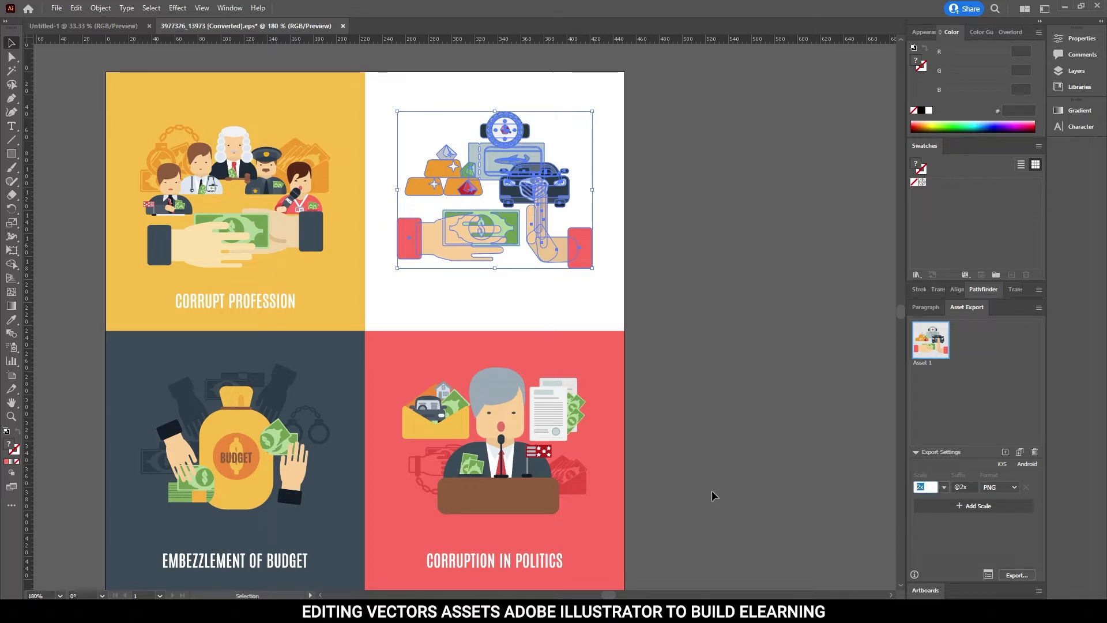
click(1016, 575)
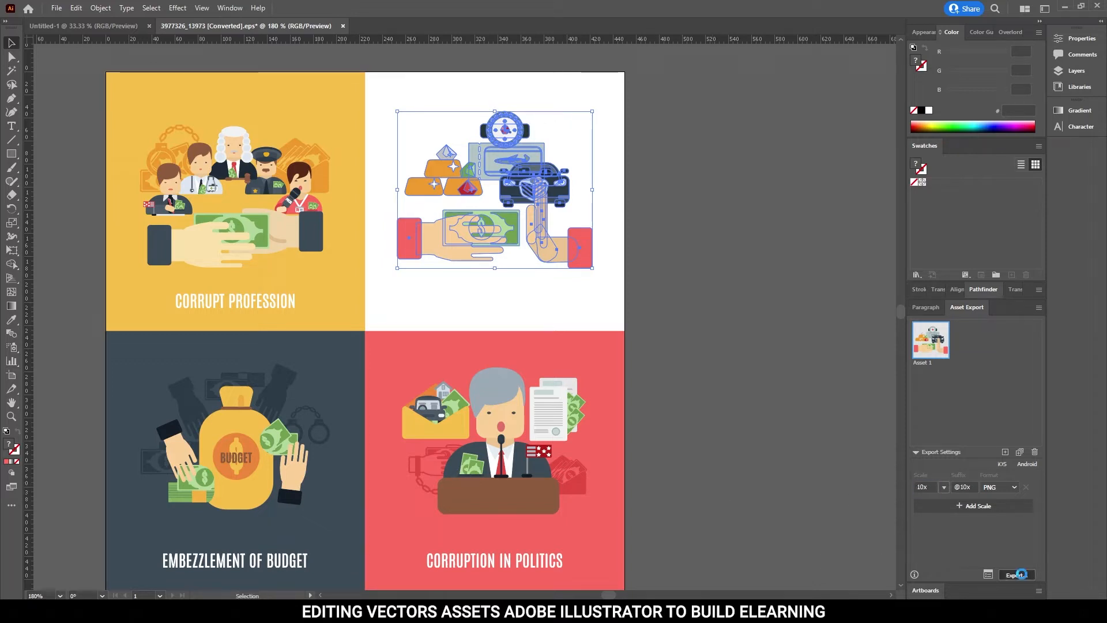
click(451, 277)
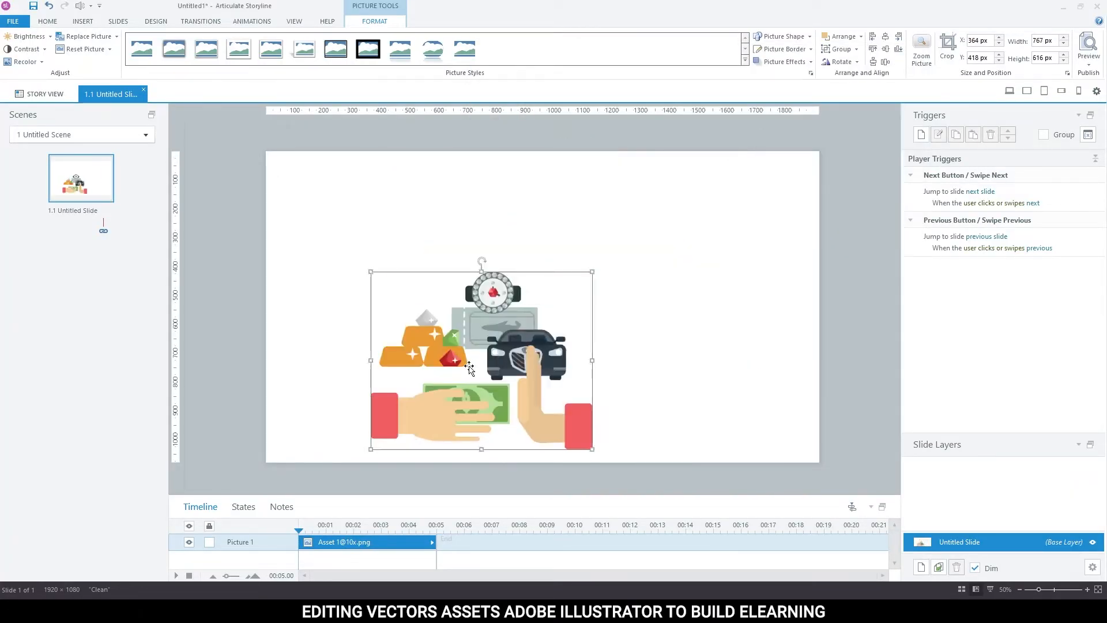
drag(470, 369, 677, 330)
click(872, 318)
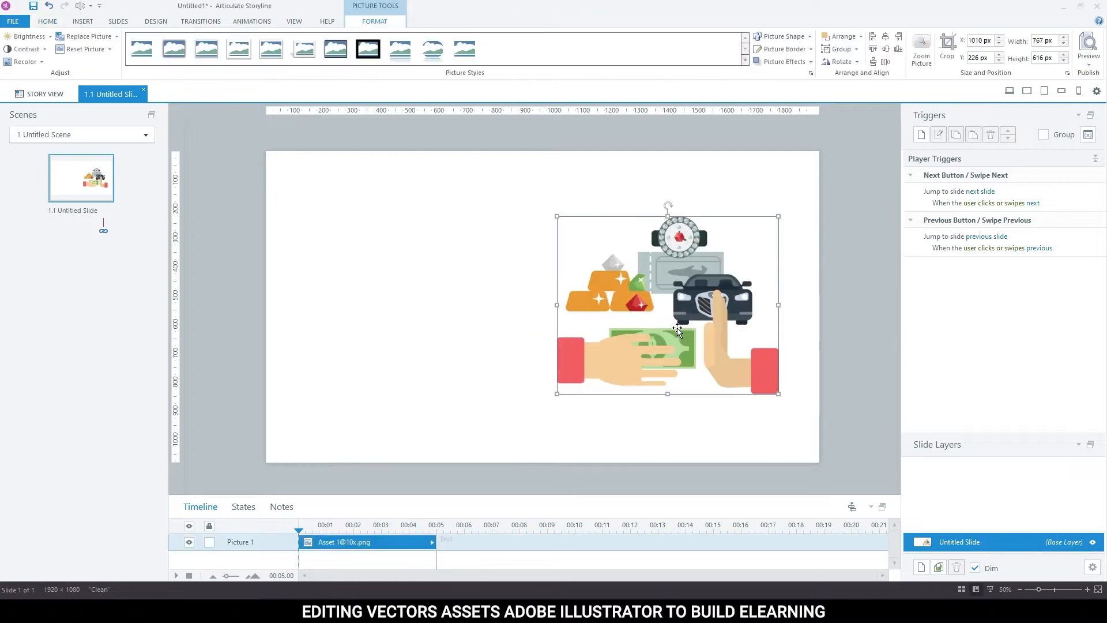
click(841, 292)
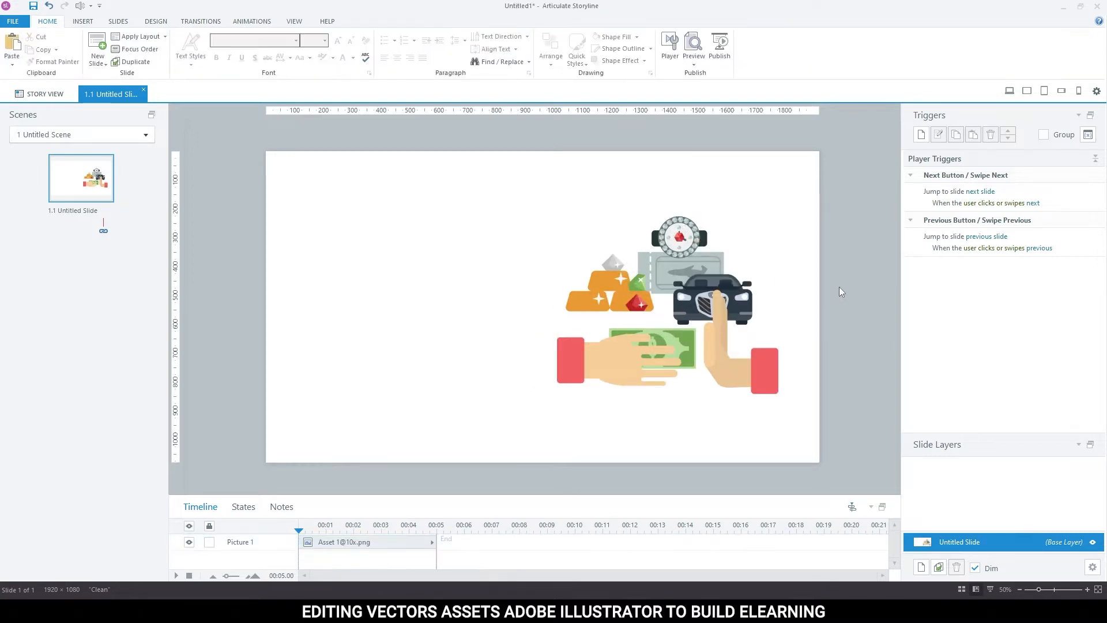
click(688, 319)
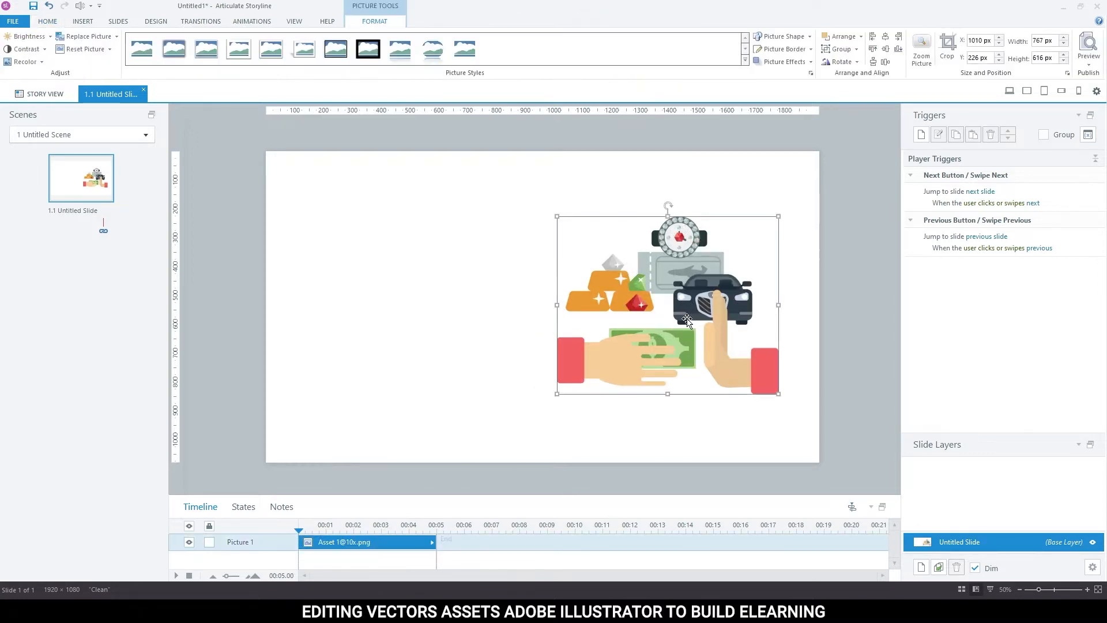
click(83, 20)
drag(682, 316, 557, 316)
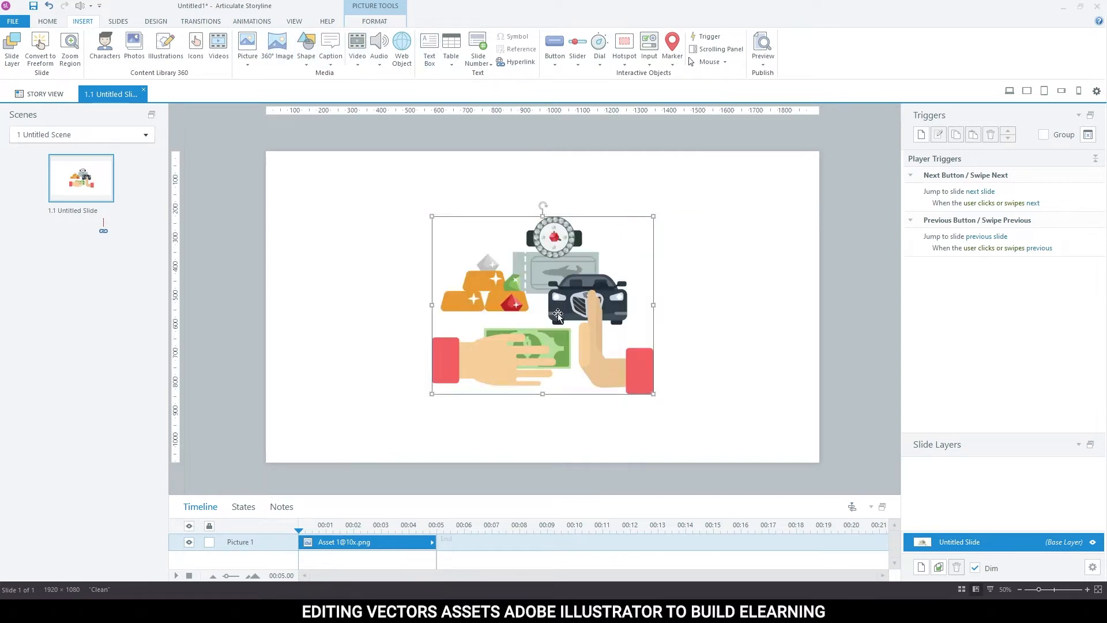
Add a centred text box below the illustration reading BRIBERY in Bebas Neue Bold.
click(429, 49)
drag(451, 412, 633, 433)
click(398, 57)
click(242, 40)
text(Bebas Neue Book)
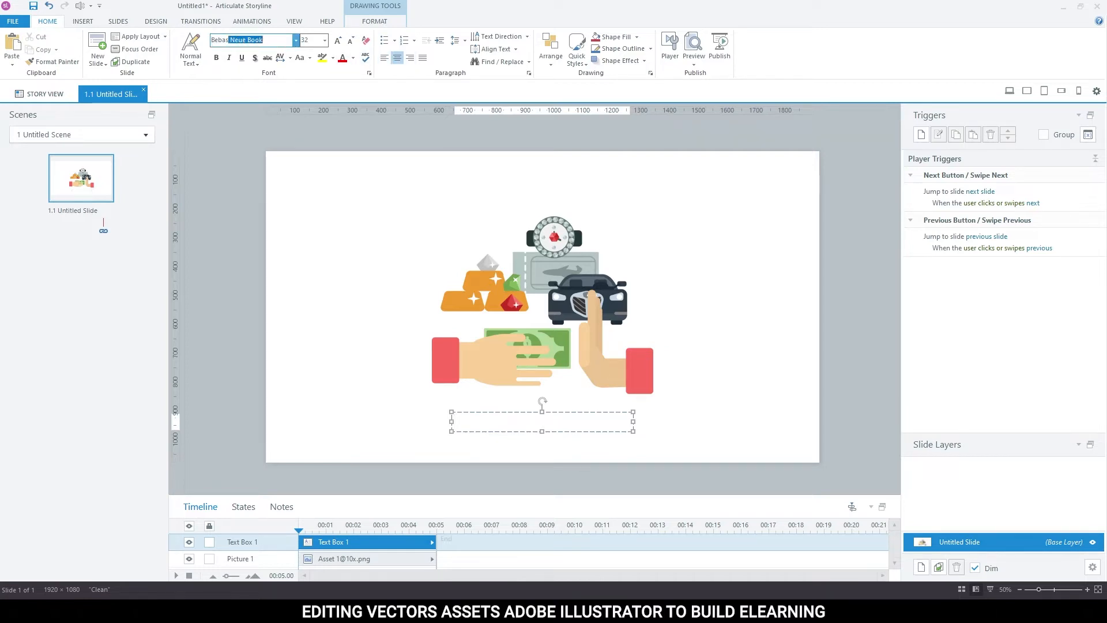
key(Up)
key(Return)
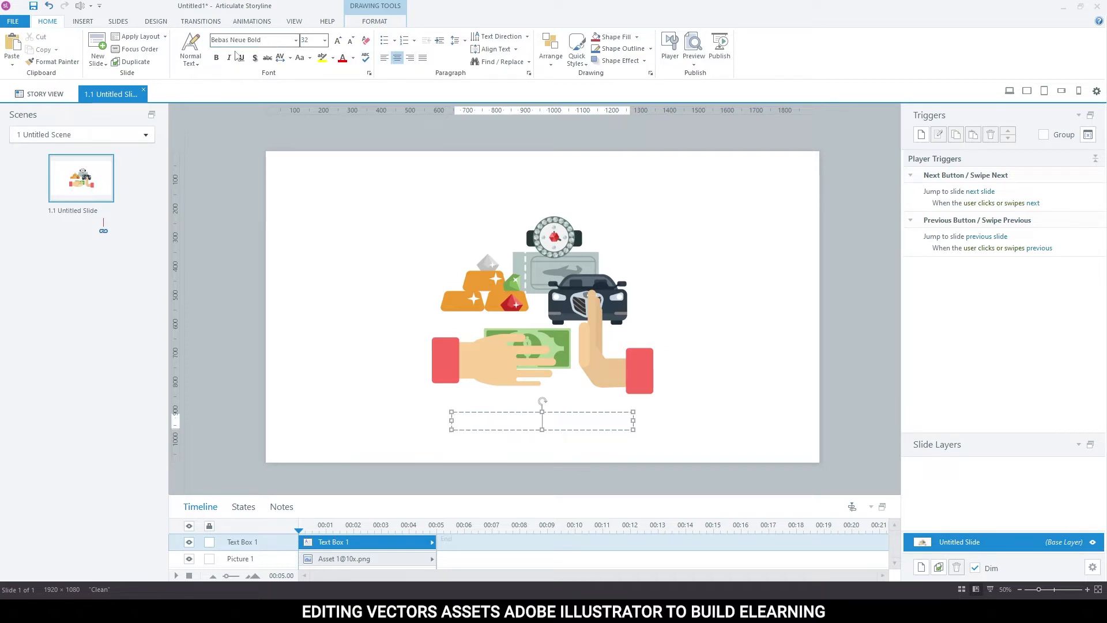
text(BRIBERY)
click(808, 365)
Duplicate the title below itself as the subtitle "HOW TO STOP YOURSELF FROM ACCEPTING BRIBES" in red at size 28.
mouse_move(600, 428)
mouse_down()
mouse_move(595, 410)
mouse_move(592, 450)
mouse_up()
key(ctrl+a)
text(HOW TO STOP YOURSELF )
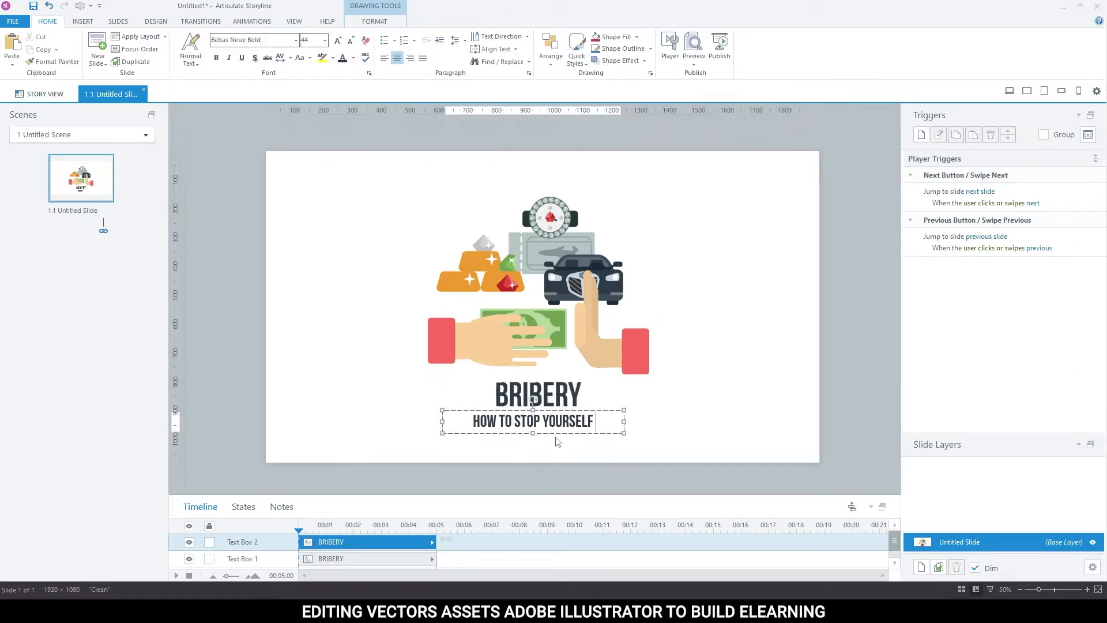
text(FROM ACCEPTING BRIBES)
key(ctrl+a)
click(353, 58)
click(350, 41)
Narrow the subtitle to two lines and arrange it to the right of the BRIBERY title.
drag(443, 428, 488, 436)
drag(624, 436, 587, 436)
drag(519, 383, 450, 383)
drag(572, 411, 612, 383)
Draw a thin vertical rectangle between the title and subtitle and format it with an orange fill and no outline.
click(83, 22)
click(306, 49)
drag(541, 376, 546, 411)
right_click(543, 394)
click(666, 178)
click(683, 152)
click(820, 263)
click(927, 467)
click(593, 394)
Draw a short horizontal line to the right of the illustration, level with its middle.
click(48, 22)
drag(675, 429, 388, 366)
click(82, 21)
drag(643, 305, 742, 305)
drag(710, 299, 371, 296)
click(323, 306)
click(323, 299)
Format the right-hand line and place a matching copy on the illustration's left side.
shift+click(681, 299)
right_click(680, 299)
click(664, 214)
click(927, 467)
click(825, 343)
mouse_move(742, 299)
mouse_down()
mouse_move(354, 297)
mouse_move(390, 299)
mouse_up()
click(353, 299)
key(Delete)
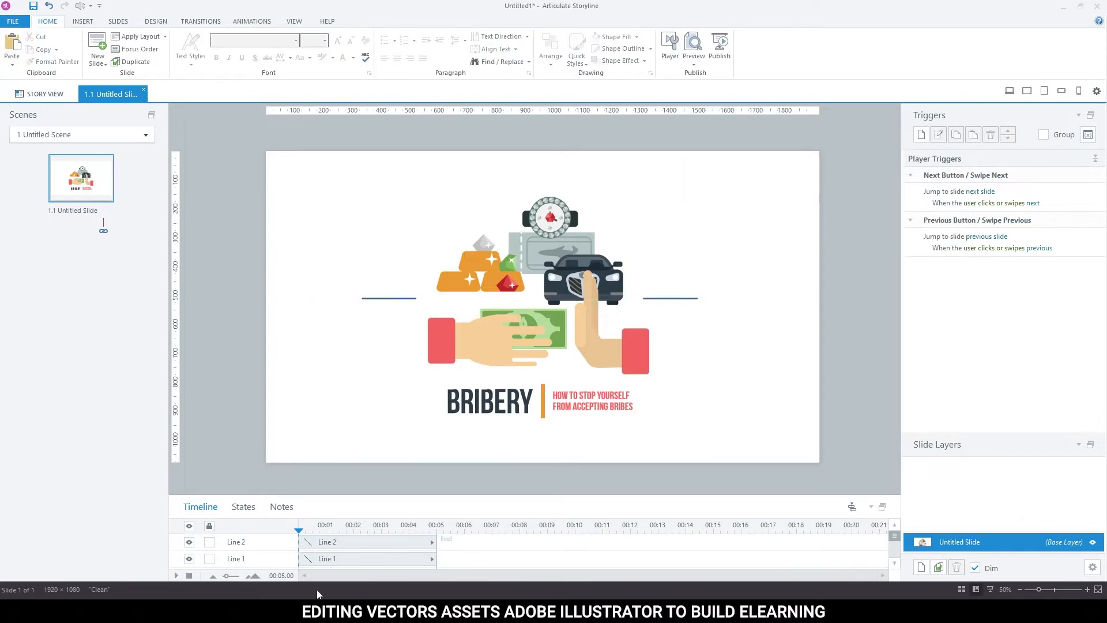
Switch to the browser, search for "how to bribery stop" and open the Skillcast article on reducing bribery risks.
click(300, 559)
click(292, 10)
click(447, 246)
text(how to bribery stop)
key(Return)
click(220, 171)
scroll(300, 346, down, 10)
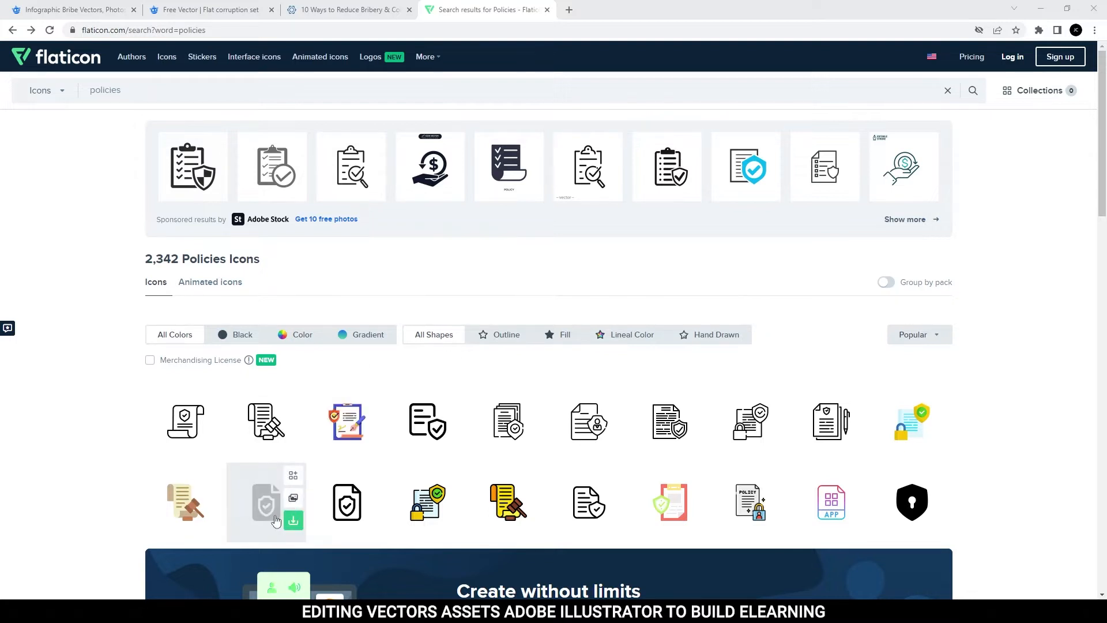
Open the Compliant icon from Flaticon's policies results and download it as an SVG.
click(508, 424)
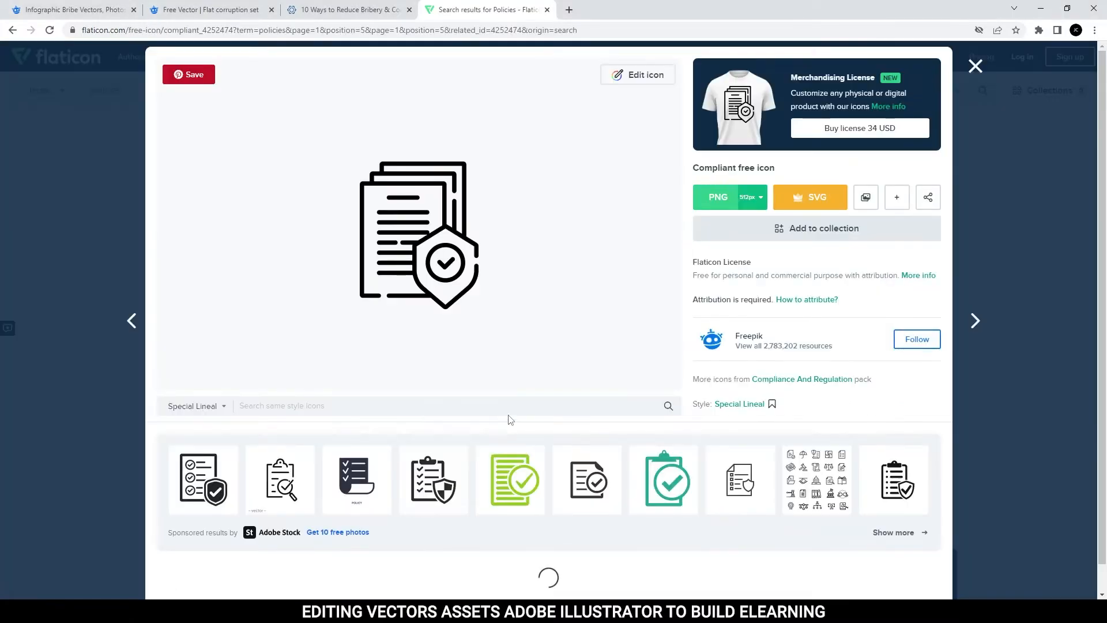
click(812, 199)
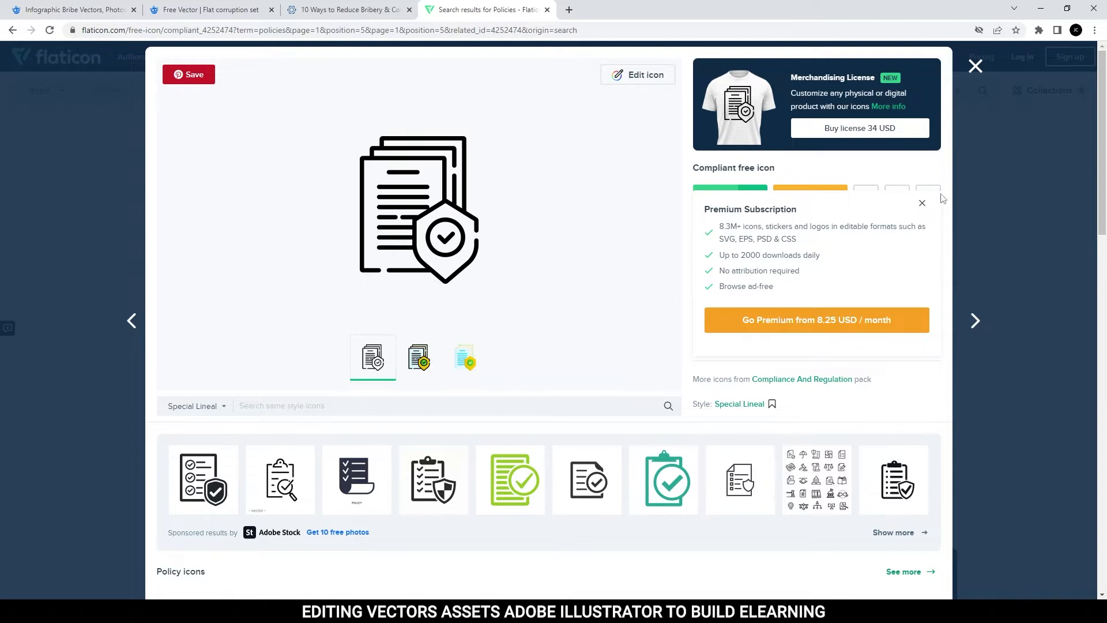
click(922, 203)
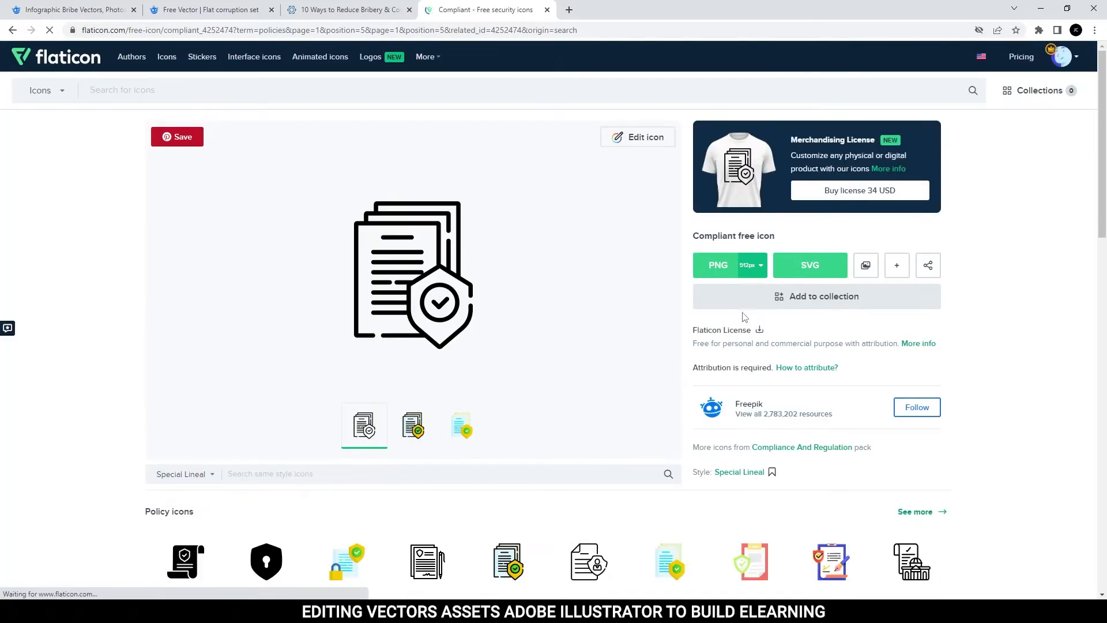
click(809, 272)
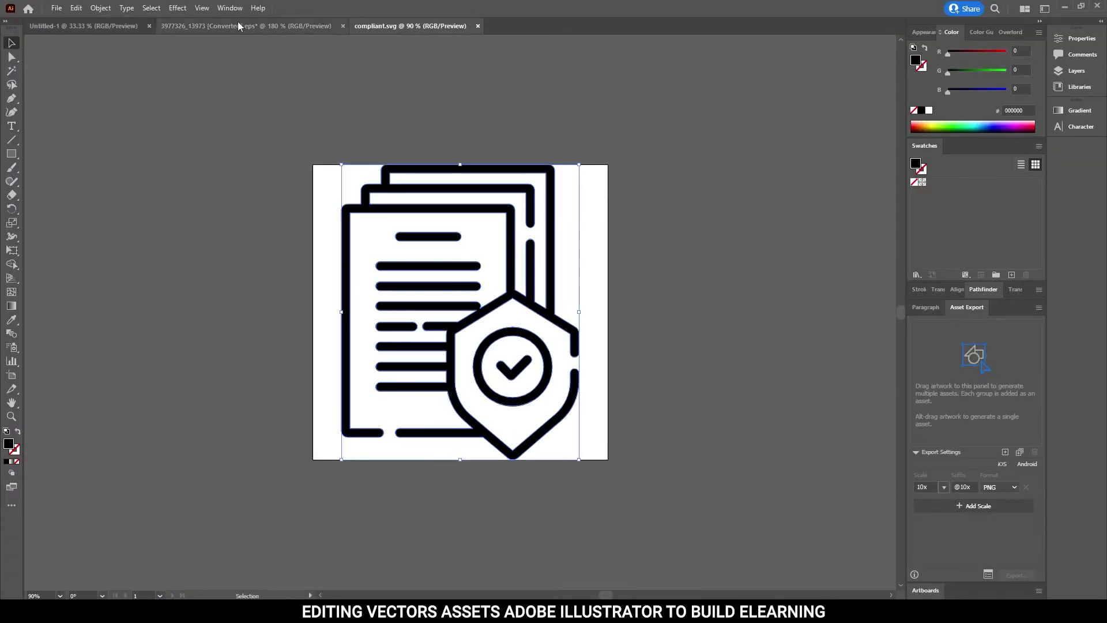
Paste the artwork from compliant.svg into the converted corruption vector document in Illustrator.
click(233, 25)
click(781, 275)
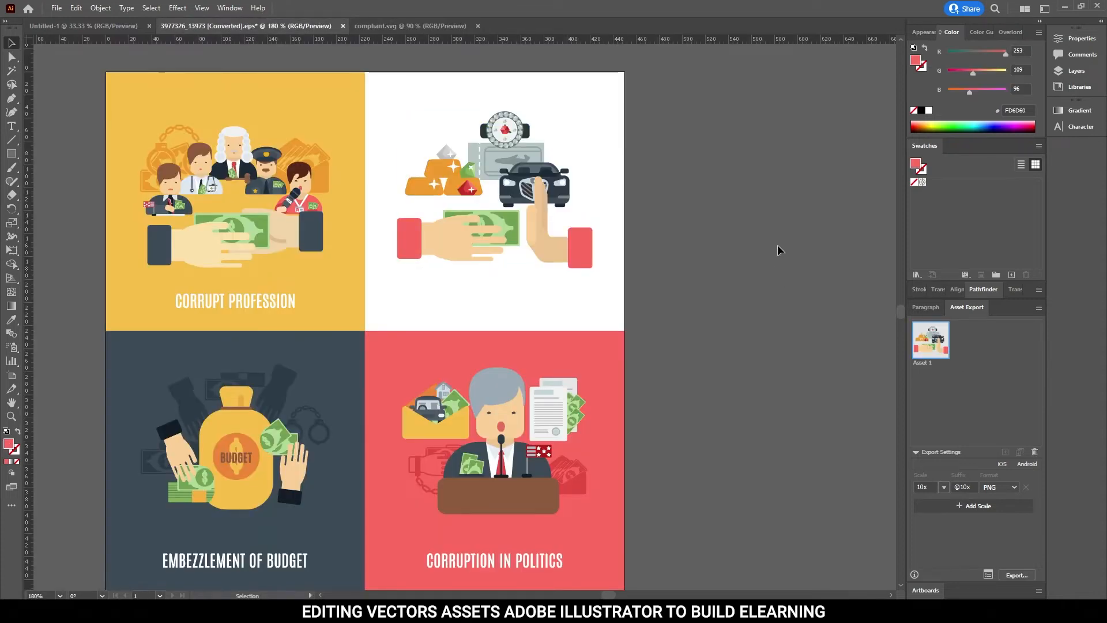
key(a)
key(ctrl+v)
scroll(708, 209, up, 4)
Scale the pasted policy icon down to a small size and place it to the right of the artboard.
key(e)
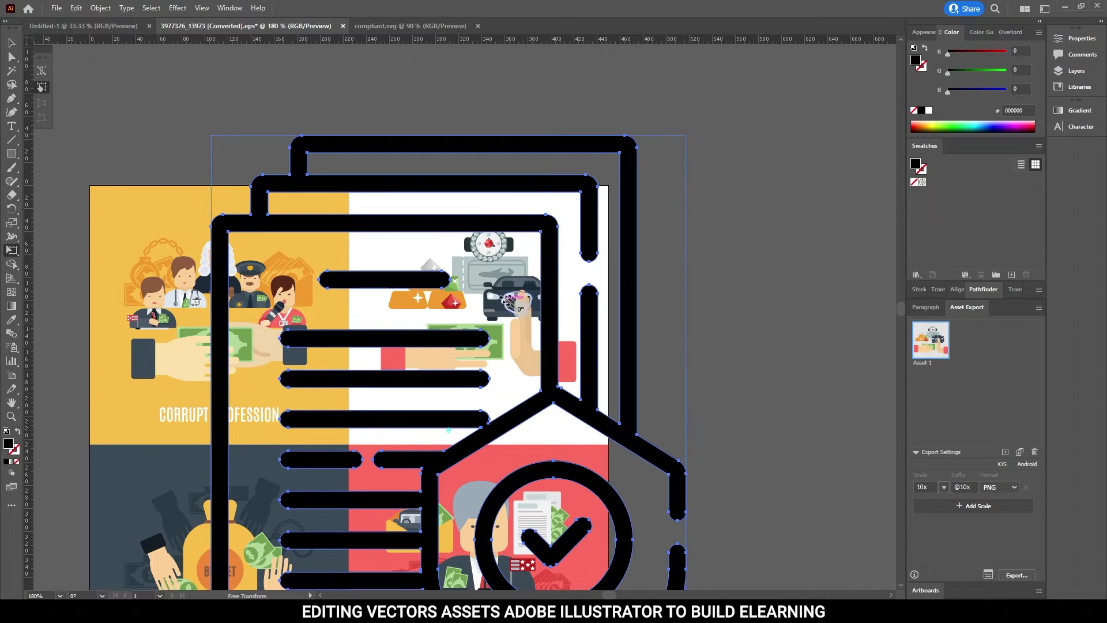
drag(685, 135, 401, 489)
key(v)
drag(346, 568, 787, 264)
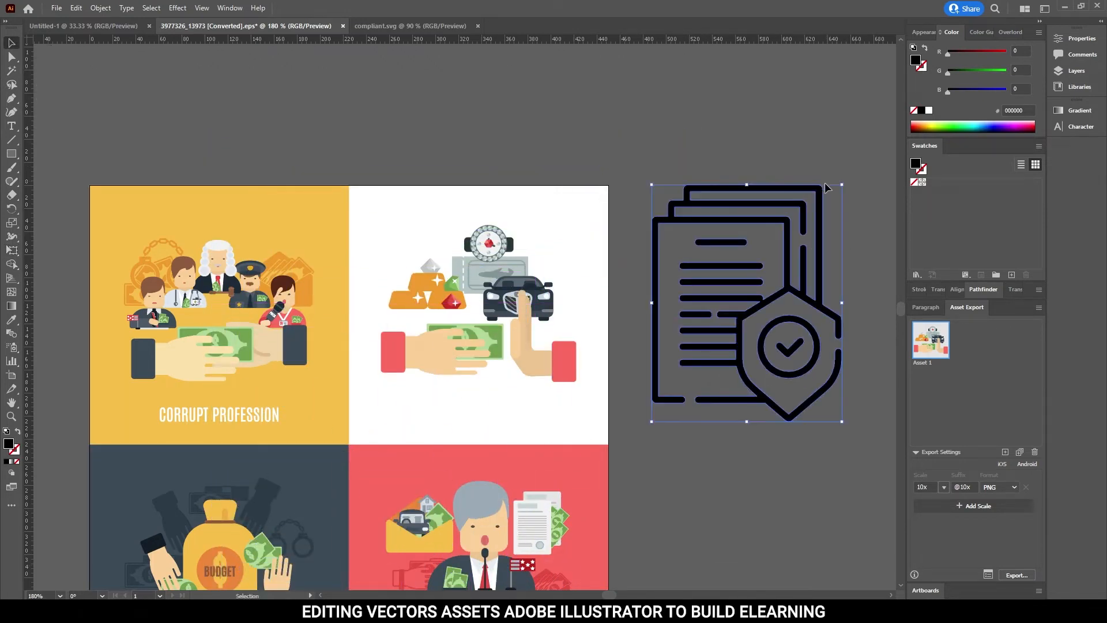
drag(843, 185, 723, 344)
drag(701, 389, 700, 323)
Recolour the policy icon with the red sampled from the sleeve (FD6D60) and collect it as an export asset.
click(562, 350)
key(v)
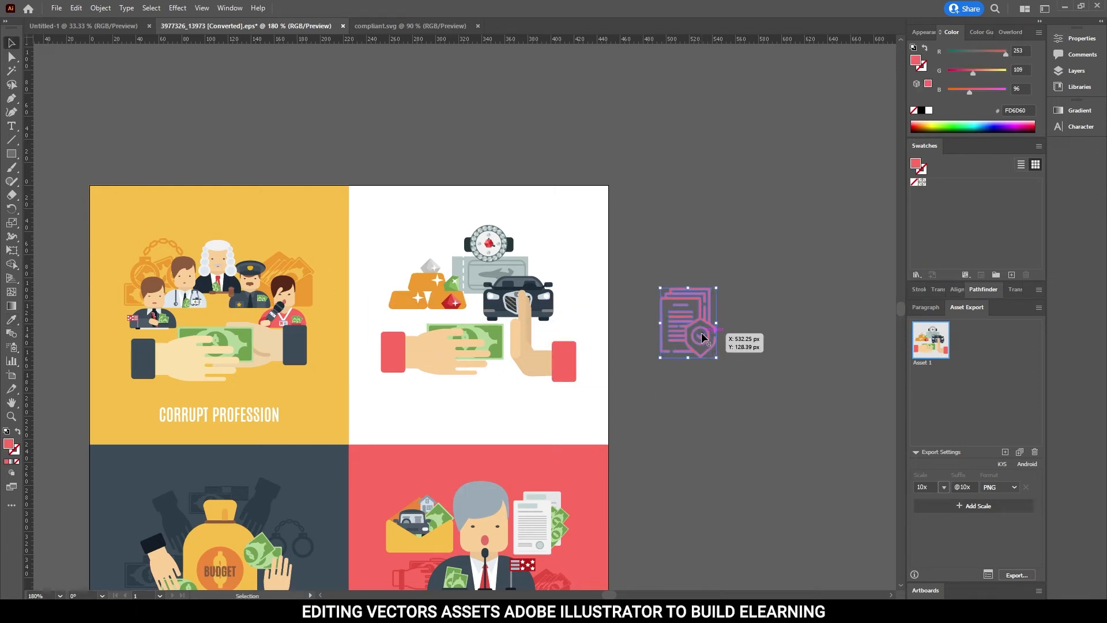
drag(701, 340, 966, 404)
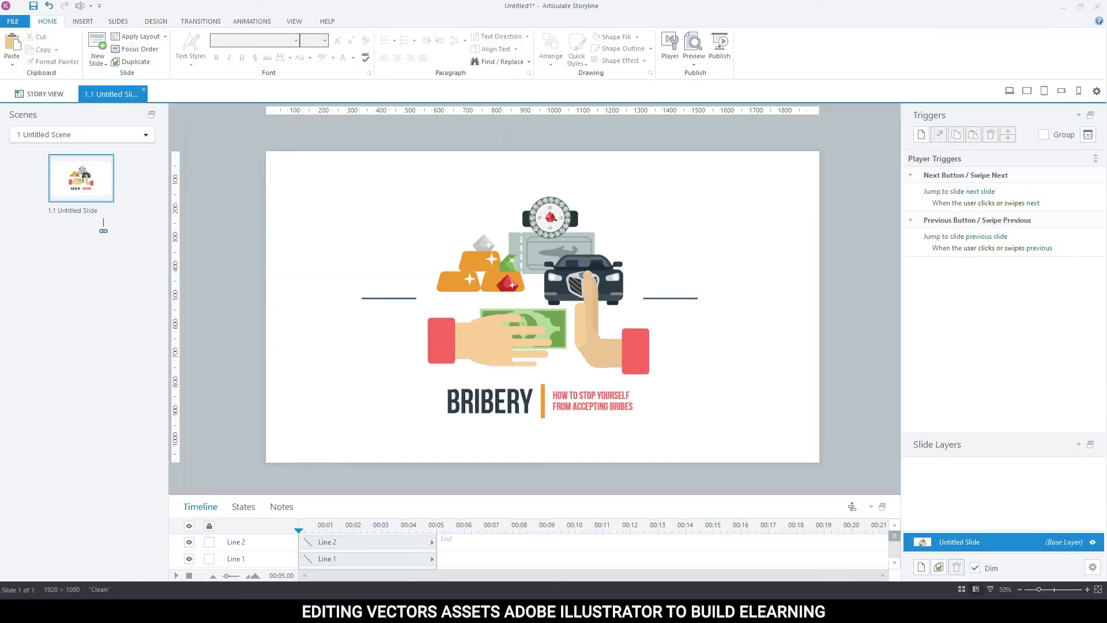
click(572, 141)
drag(537, 189, 333, 291)
click(333, 292)
drag(400, 201, 314, 312)
drag(289, 348, 743, 298)
Duplicate the subtitle beneath the policy icon, centre its text and recolour it dark grey.
click(583, 398)
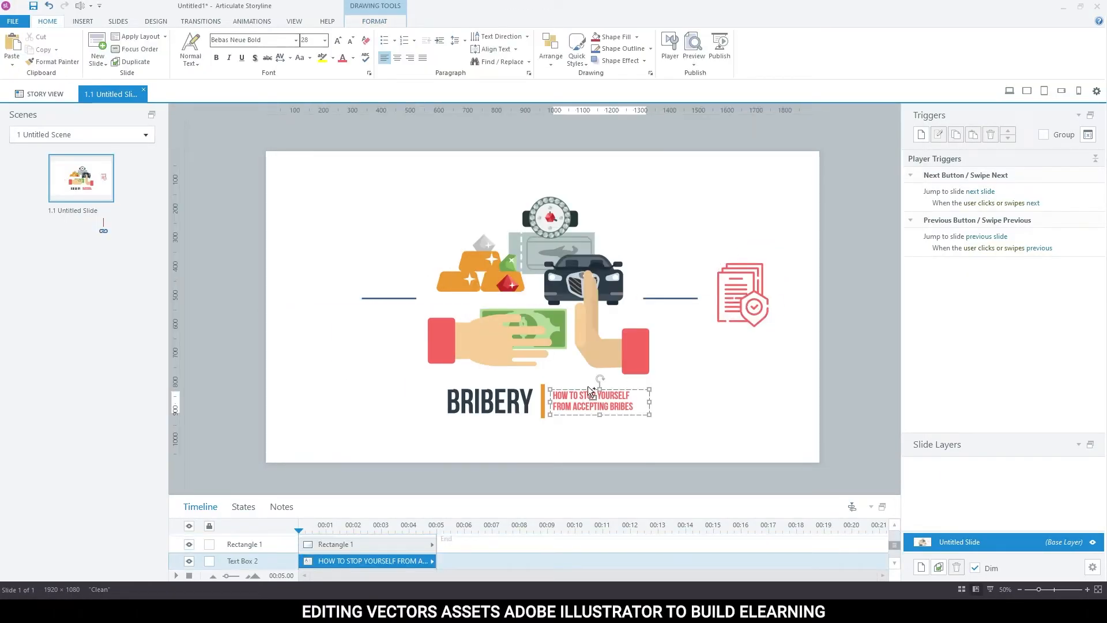
click(589, 390)
key(ctrl+d)
drag(589, 390, 734, 335)
triple_click(744, 346)
click(397, 57)
click(353, 58)
click(354, 81)
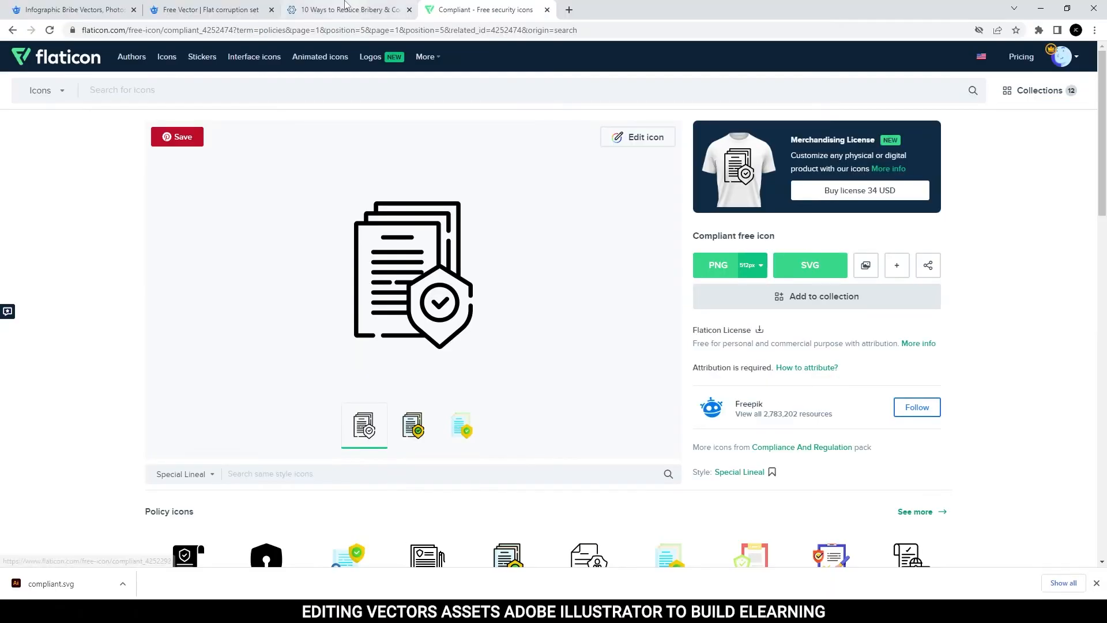
Replace the icon caption with the Skillcast heading "Update anti-bribery & anti-corruption policies", keeping the slide's styling, and nudge the box left.
click(345, 10)
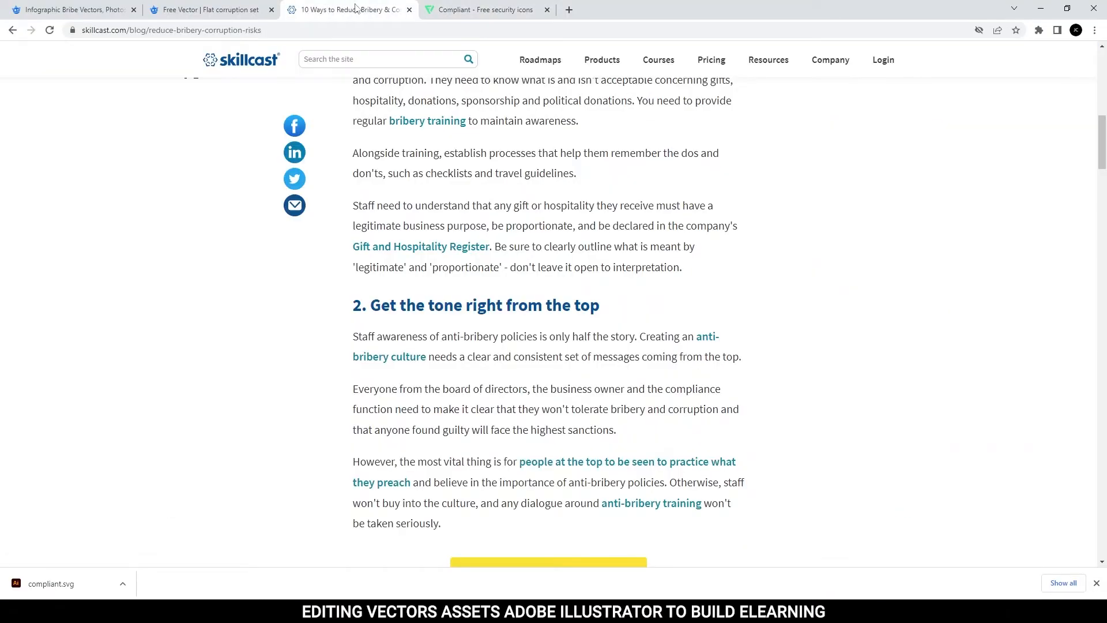
scroll(521, 284, up, 3)
drag(400, 147, 736, 149)
key(ctrl+c)
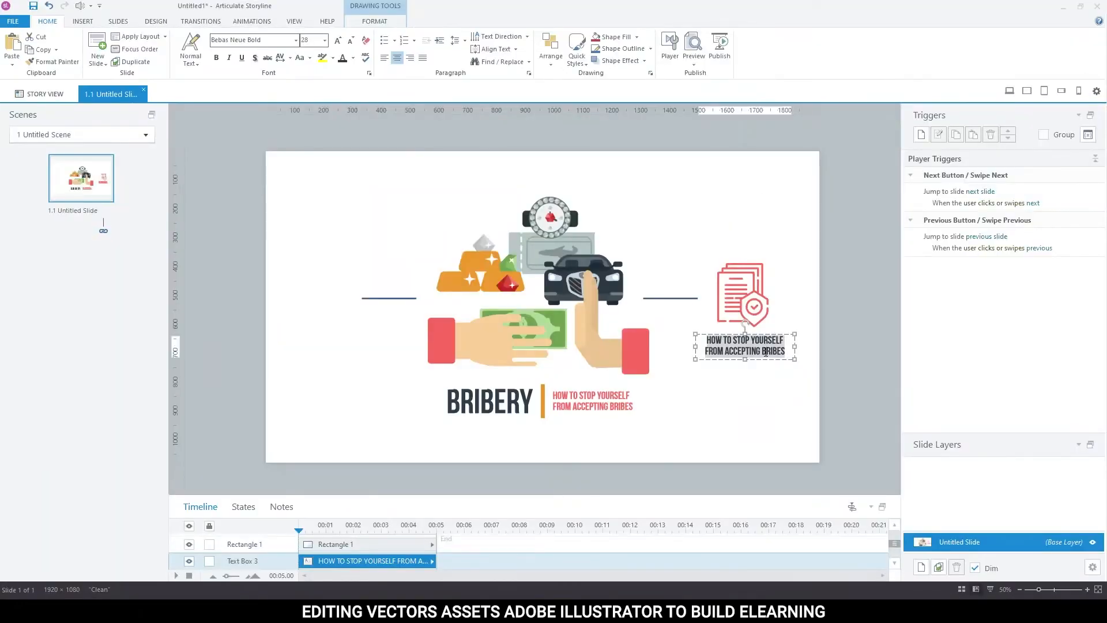
right_click(766, 351)
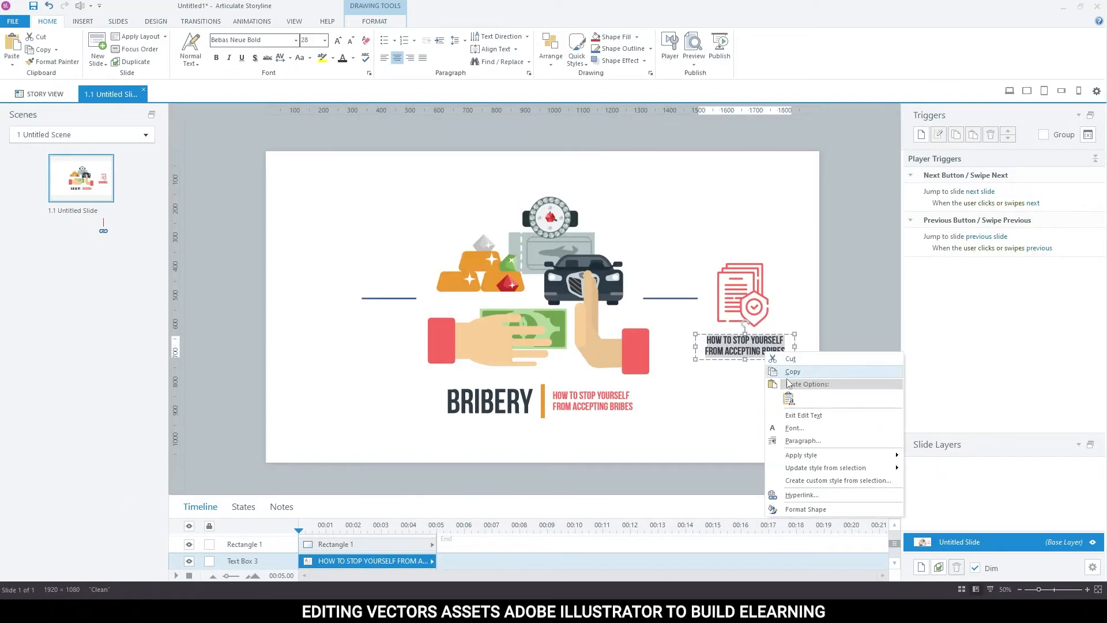
click(790, 398)
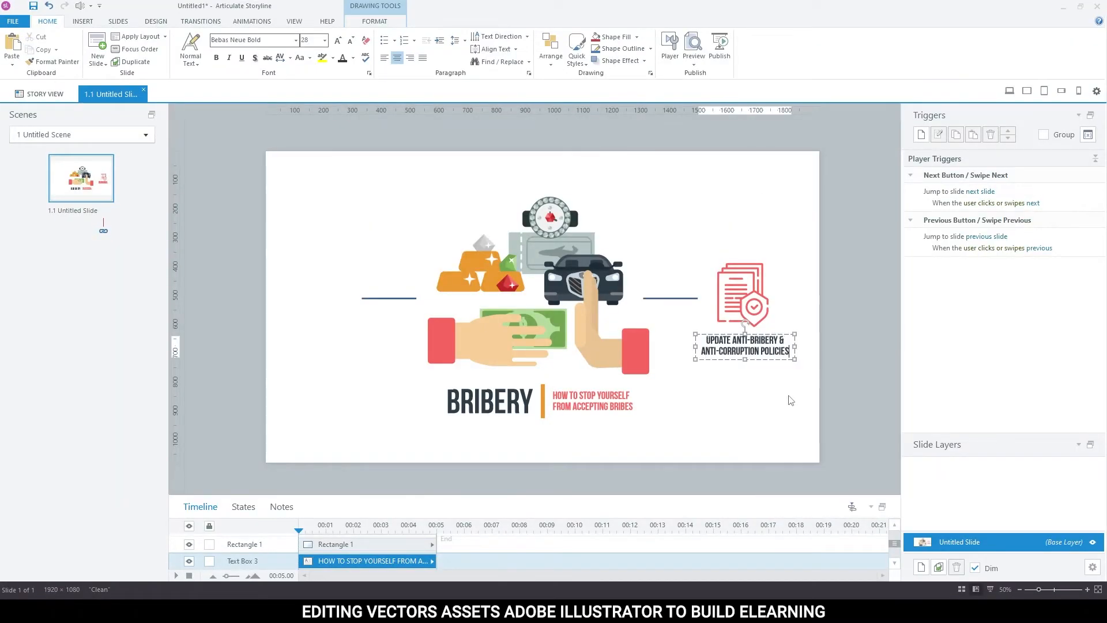
click(752, 334)
key(Left)
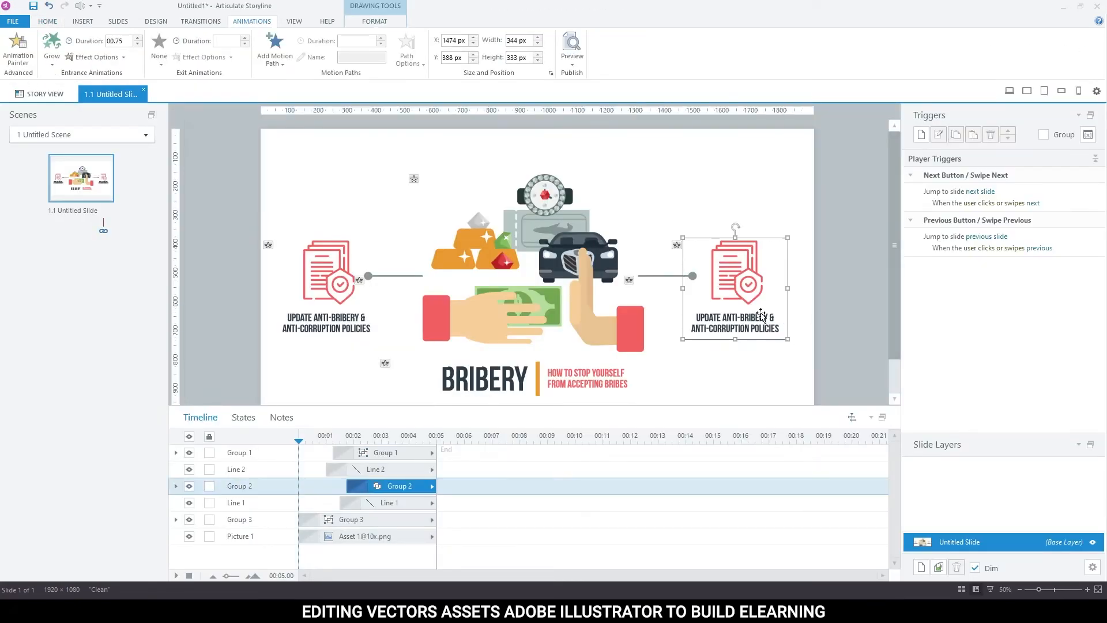
Copy the right-hand caption out of its group as a separate text box and place it directly below the original.
click(761, 315)
key(ctrl+d)
drag(764, 314, 766, 330)
key(Delete)
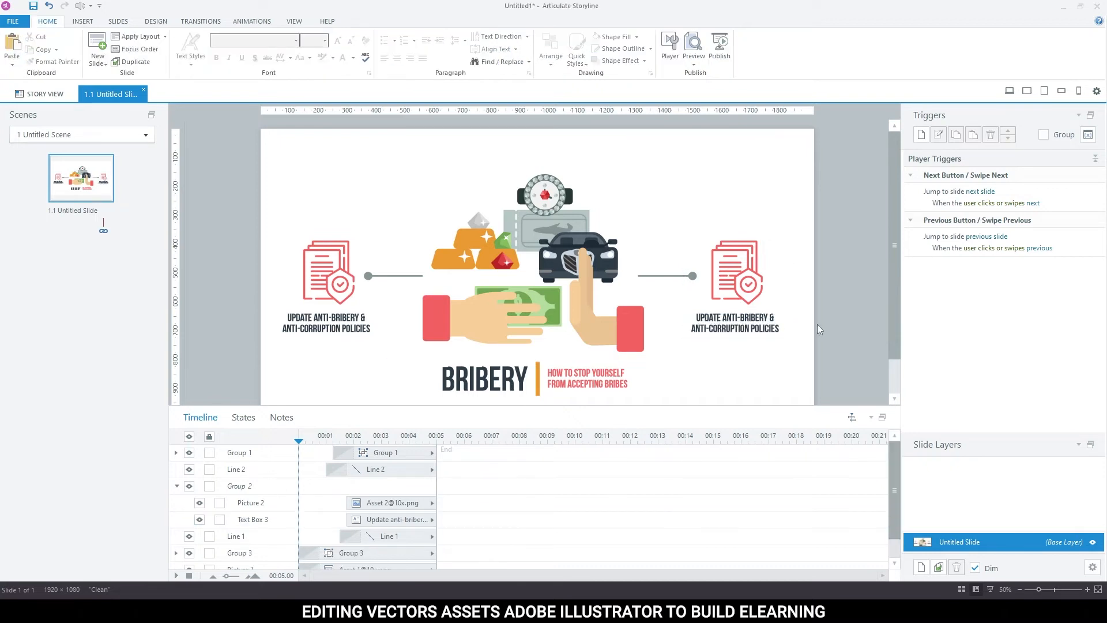
key(ctrl+v)
drag(780, 340, 745, 341)
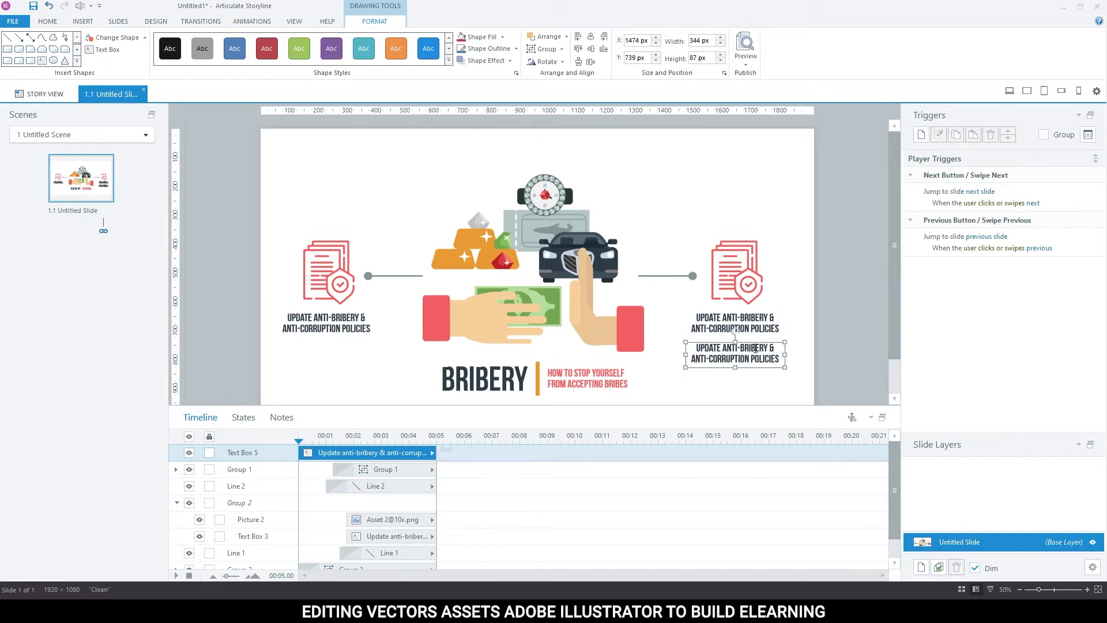
Set the copied caption's font to Arial and its size to 18.
click(36, 22)
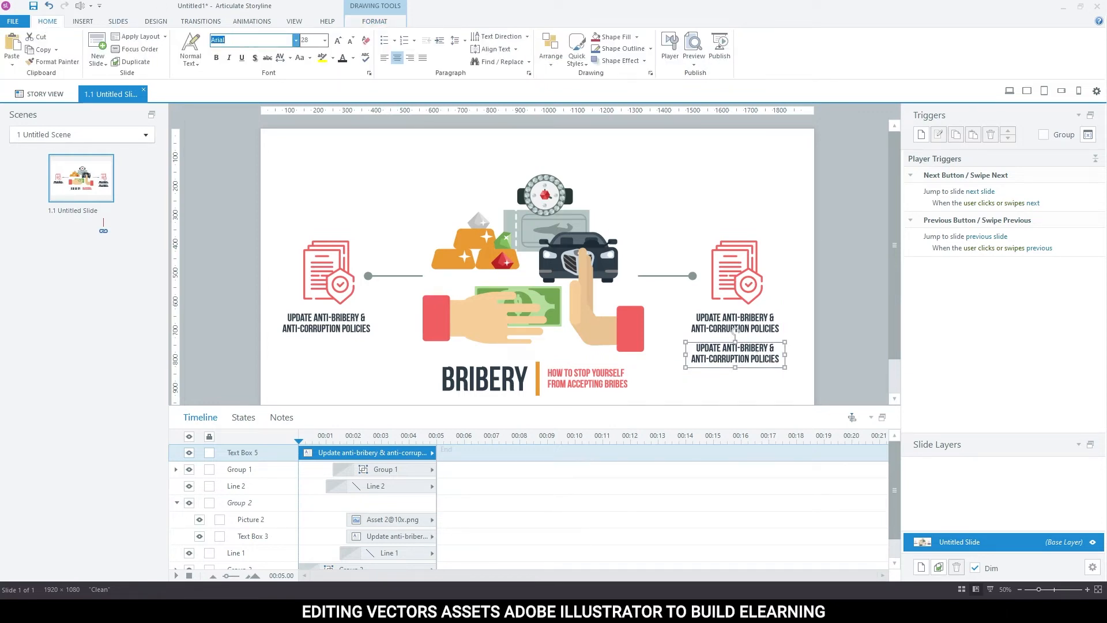
key(Return)
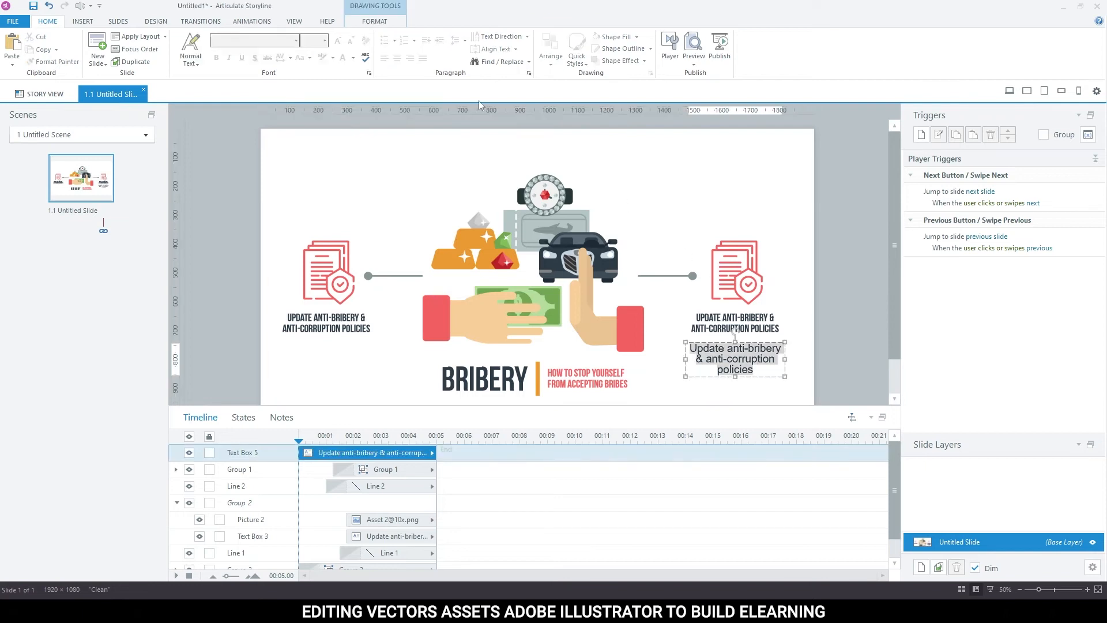
click(351, 41)
click(352, 41)
click(352, 41)
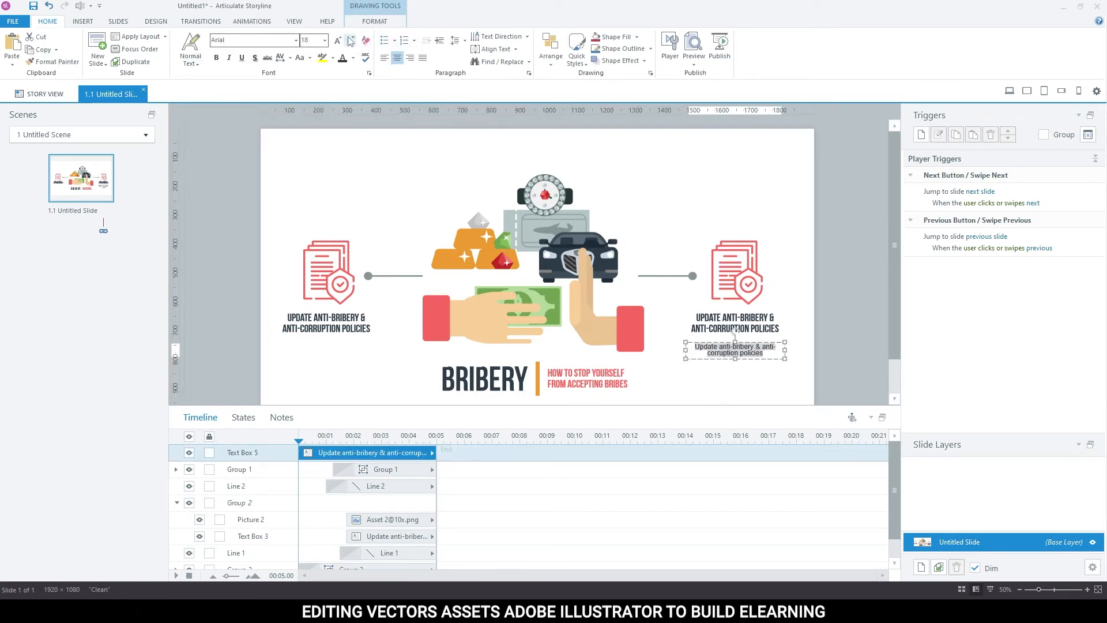
Reduce the right-hand caption copy's font size to 16 and repeat its sentence as three separate paragraphs in the box.
click(350, 41)
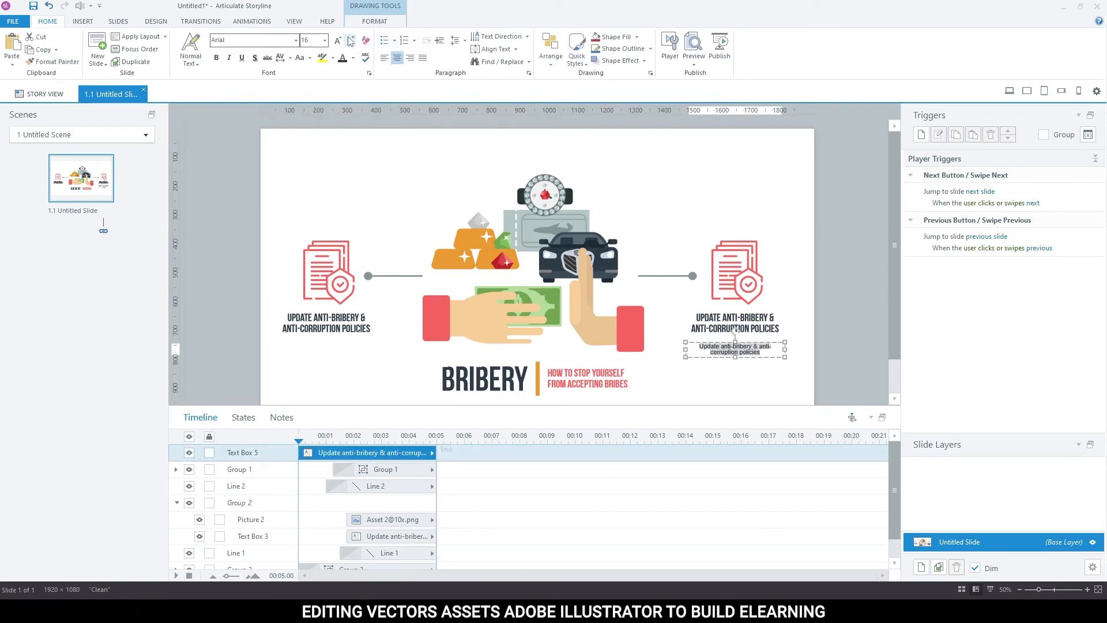
click(767, 350)
key(ctrl+a)
key(ctrl+c)
click(767, 350)
key(Return)
key(ctrl+v)
key(Return)
key(ctrl+v)
Set the spacing after each caption paragraph to 6 pt and duplicate the text box beneath the left-hand policy heading.
key(ctrl+a)
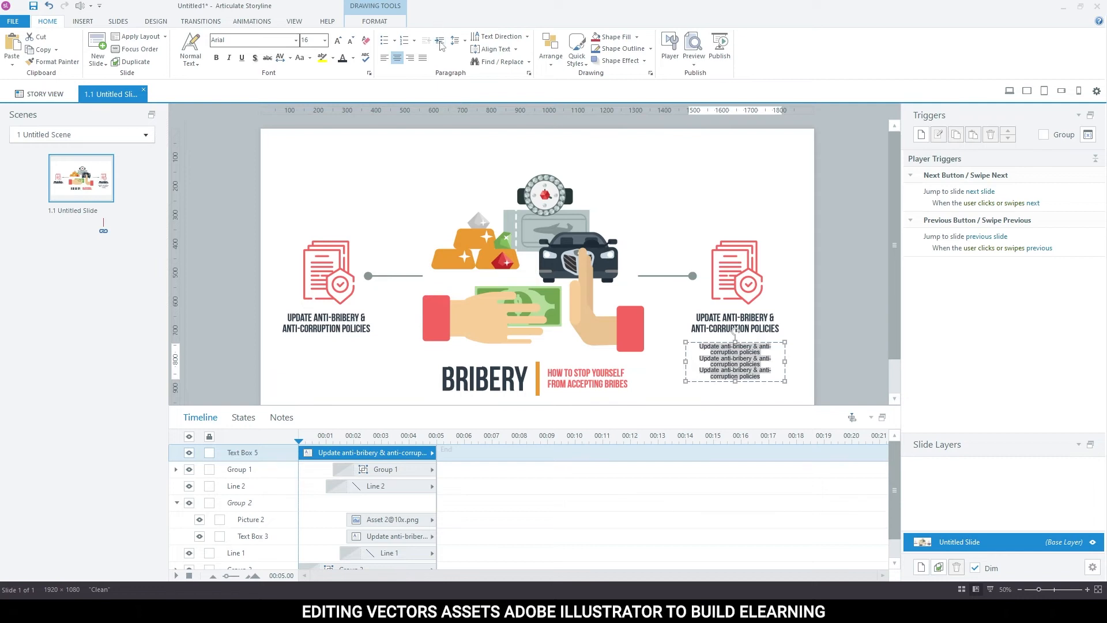
click(462, 39)
click(507, 129)
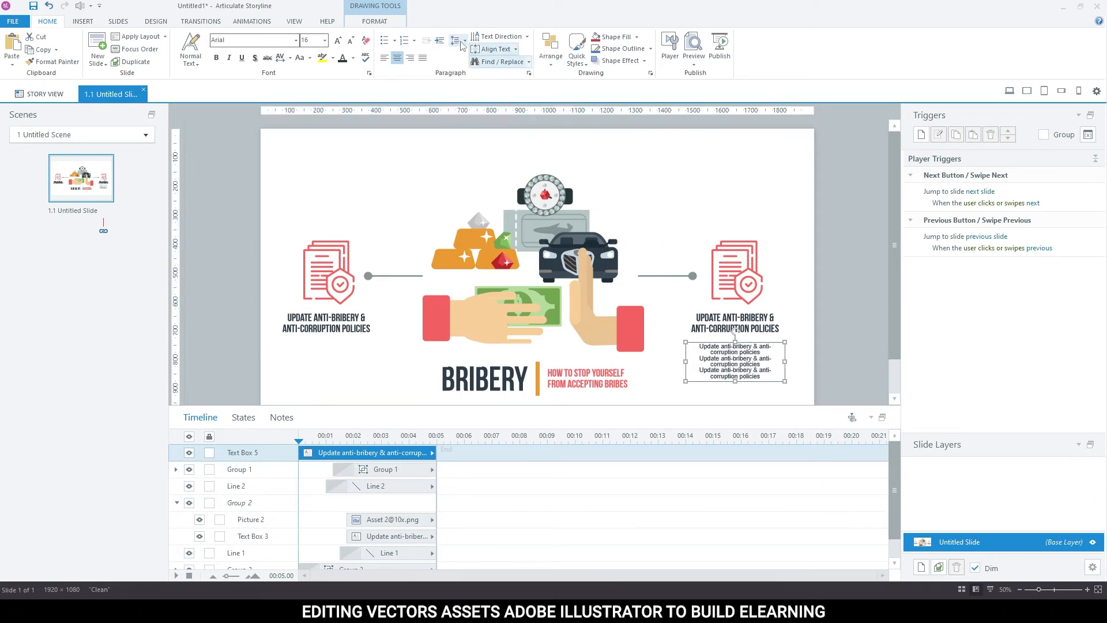
click(460, 41)
click(503, 117)
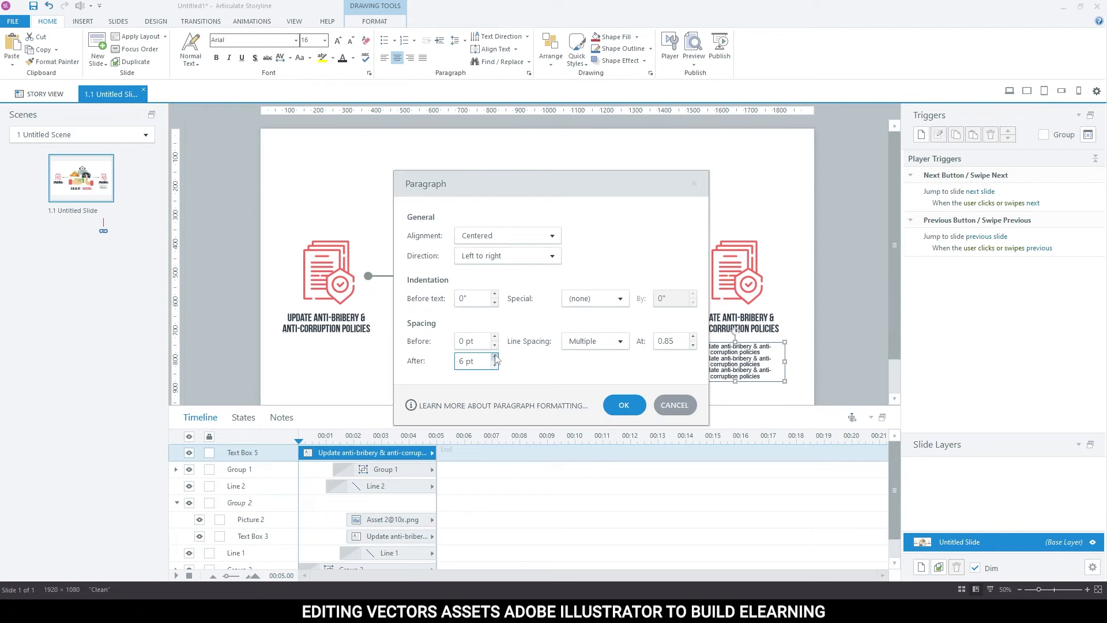
click(623, 405)
click(751, 348)
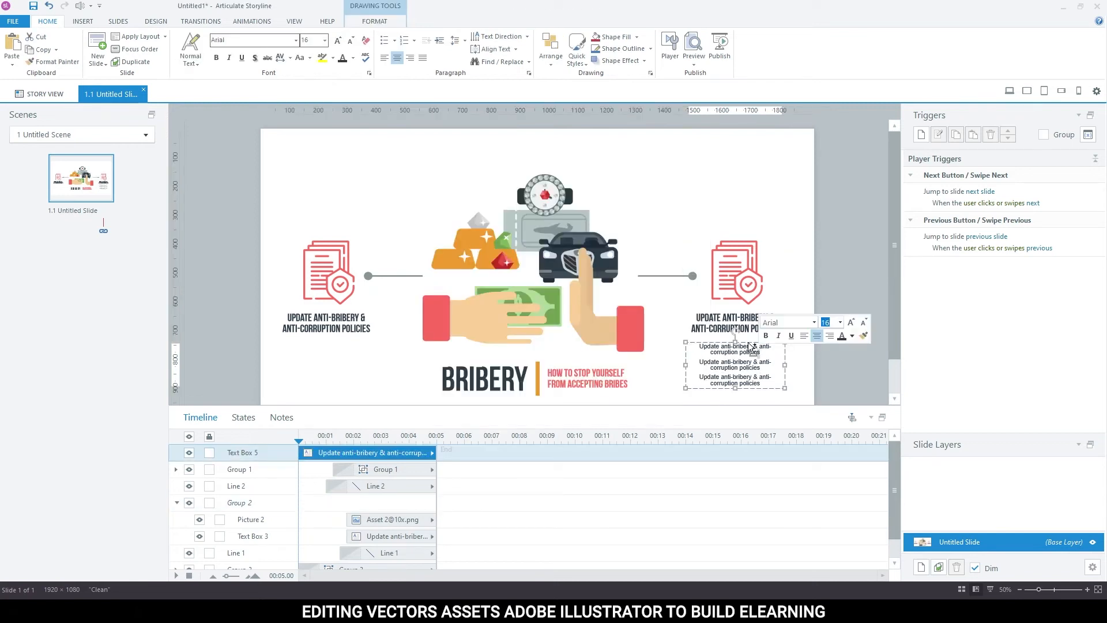
drag(745, 342, 339, 342)
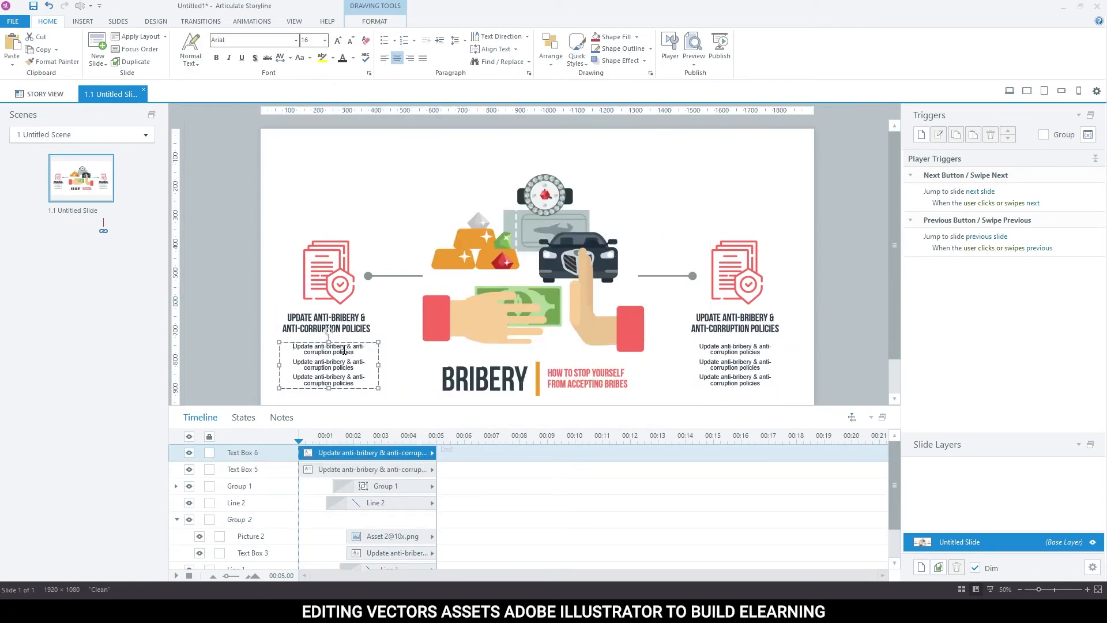
Give both three-line text boxes a Fly In entrance animation that brings in the text paragraph by paragraph.
shift+click(705, 349)
click(248, 22)
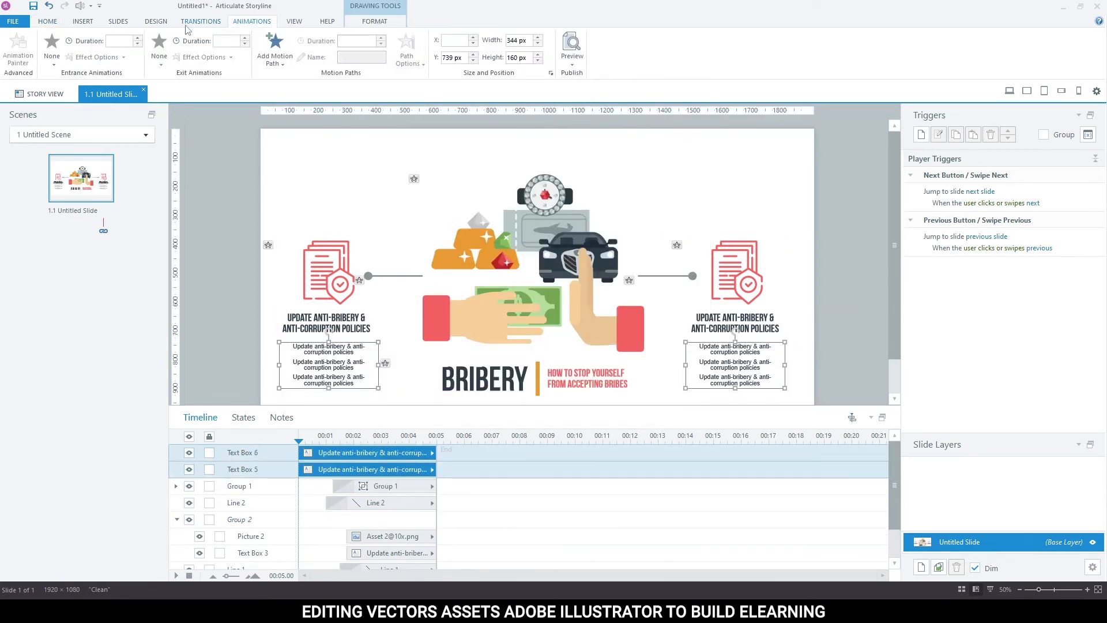
click(62, 51)
click(223, 94)
click(119, 57)
click(127, 334)
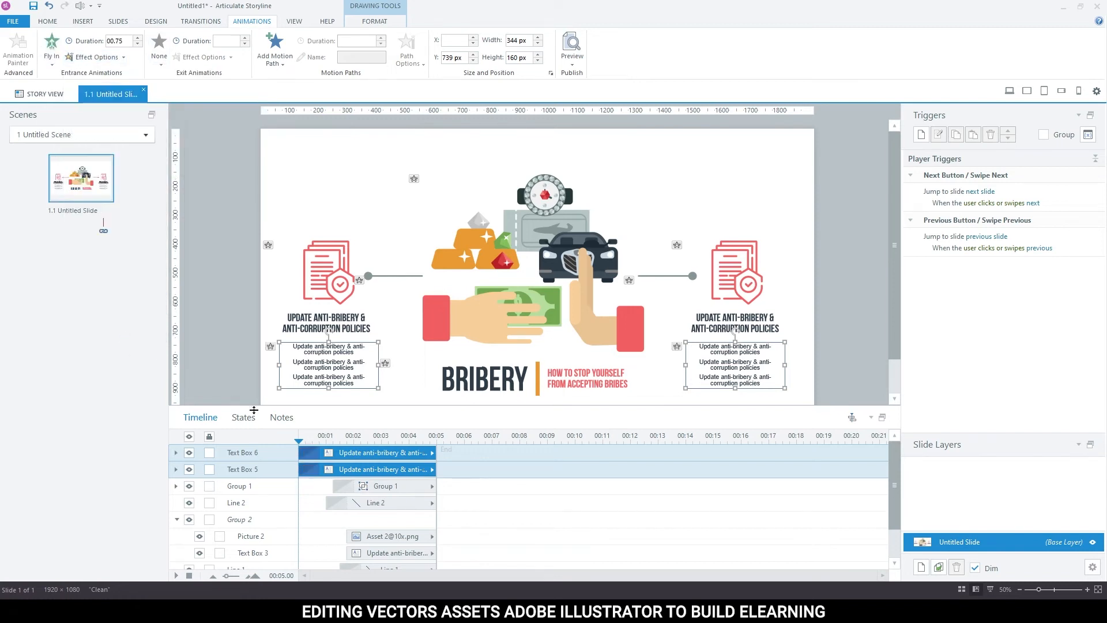
click(194, 335)
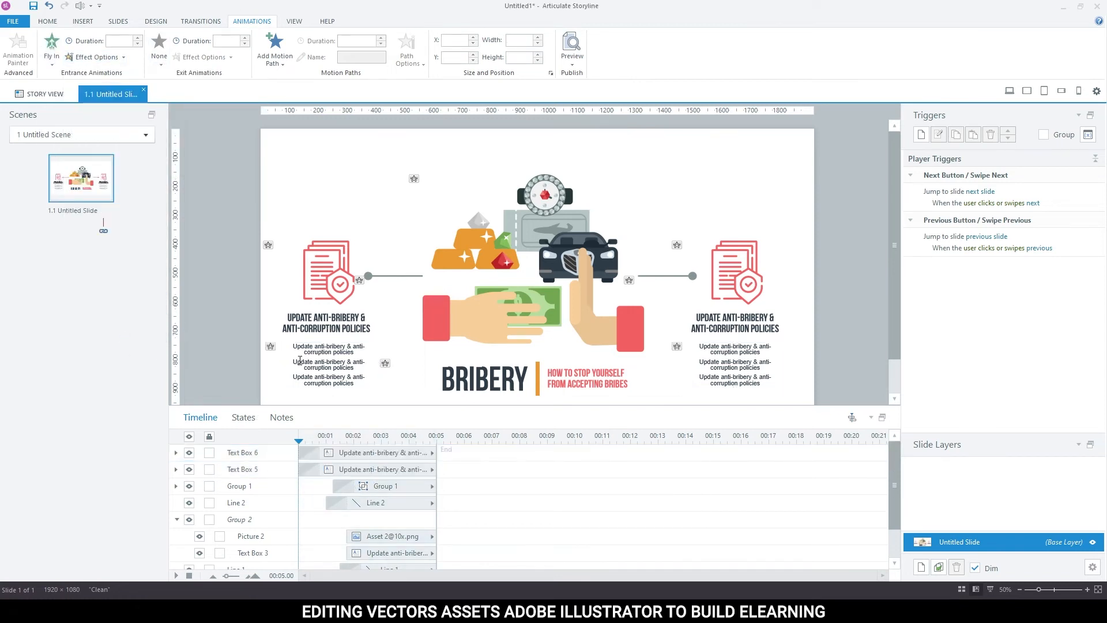
Reorder the text boxes on the timeline above their matching icon groups, collapse Group 2, and start Text Box 6 at about 1.75 s.
click(365, 453)
drag(373, 453, 405, 479)
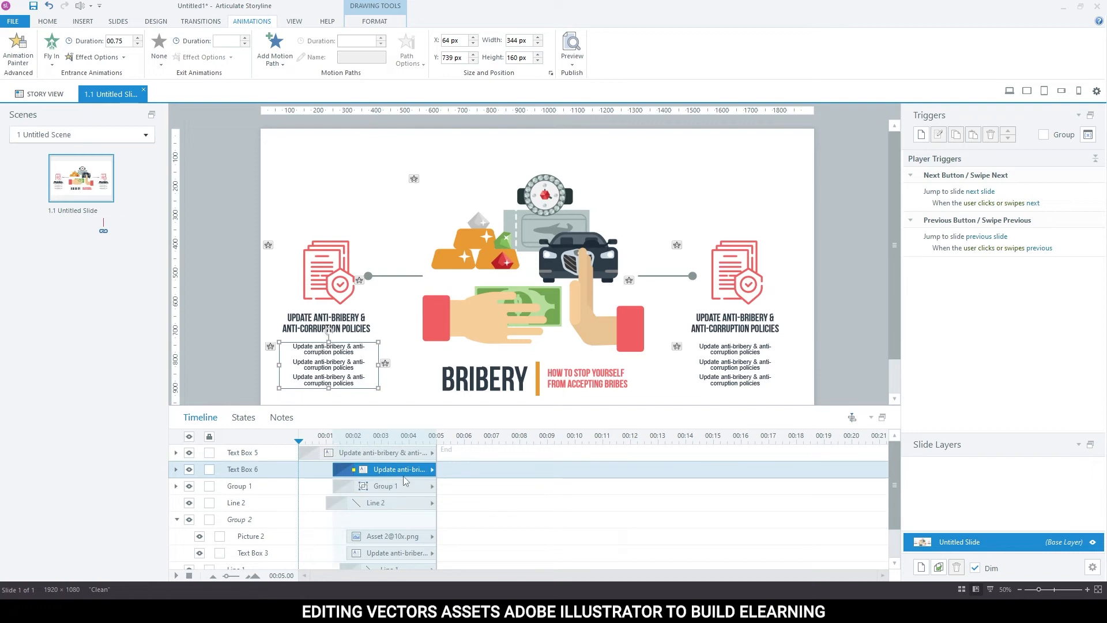
click(402, 478)
scroll(394, 510, down, 1)
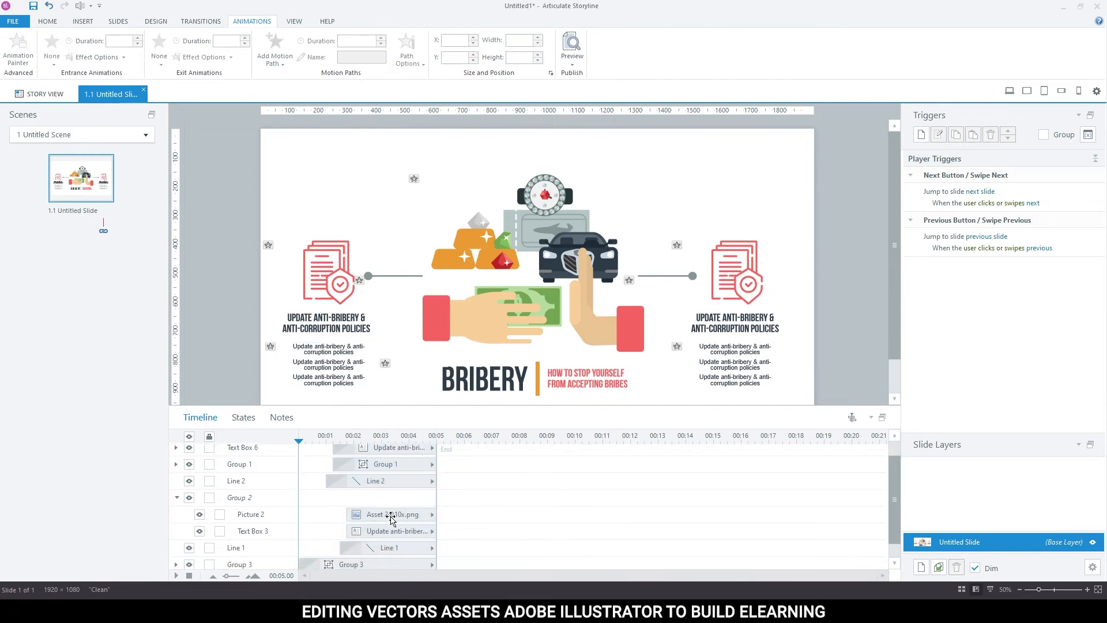
click(178, 497)
scroll(192, 511, up, 1)
drag(351, 454, 395, 470)
click(389, 454)
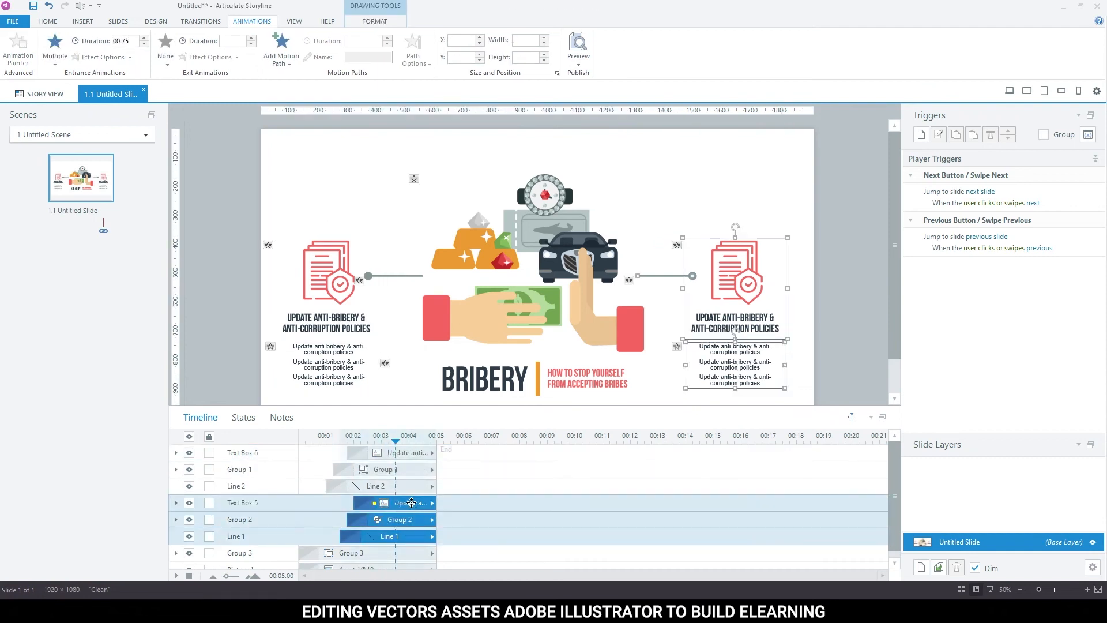
Extend the timeline to 10.75 s and start Line 1, Group 2 and Text Box 5 at about 3.5, 3.75 and 4 s.
drag(410, 503, 594, 488)
click(460, 496)
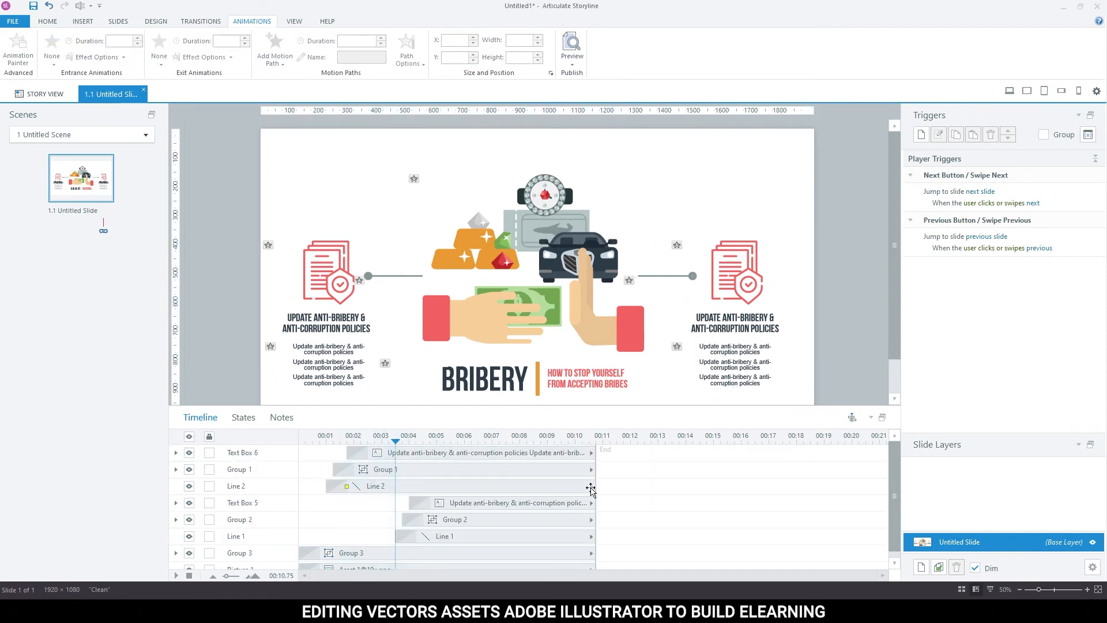
click(534, 486)
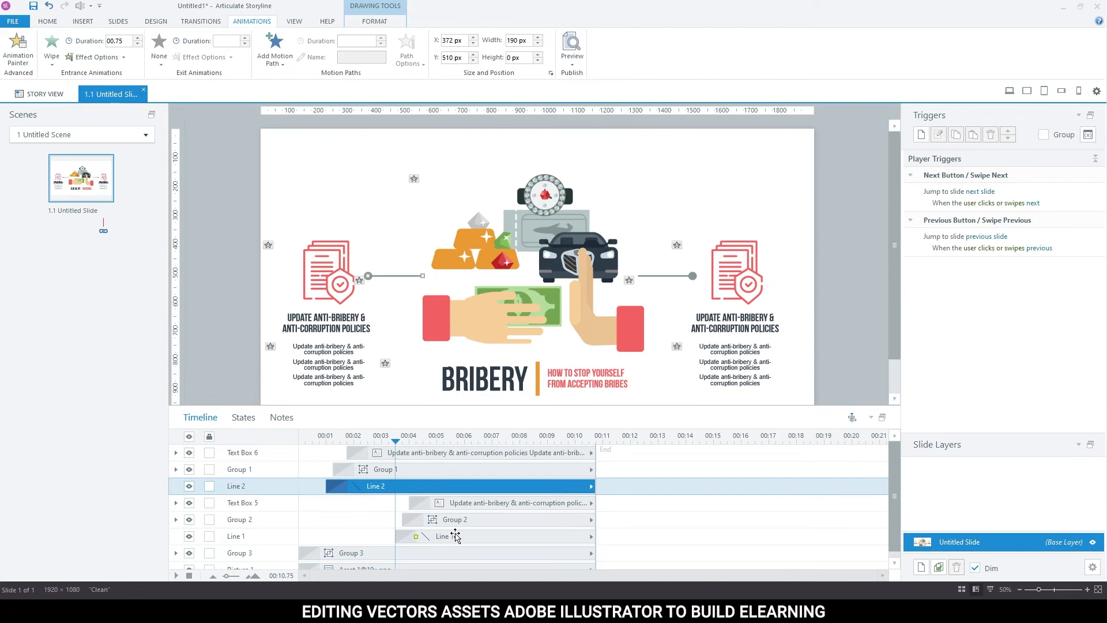
Preview the slide to check the animation sequence and return to editing.
key(F12)
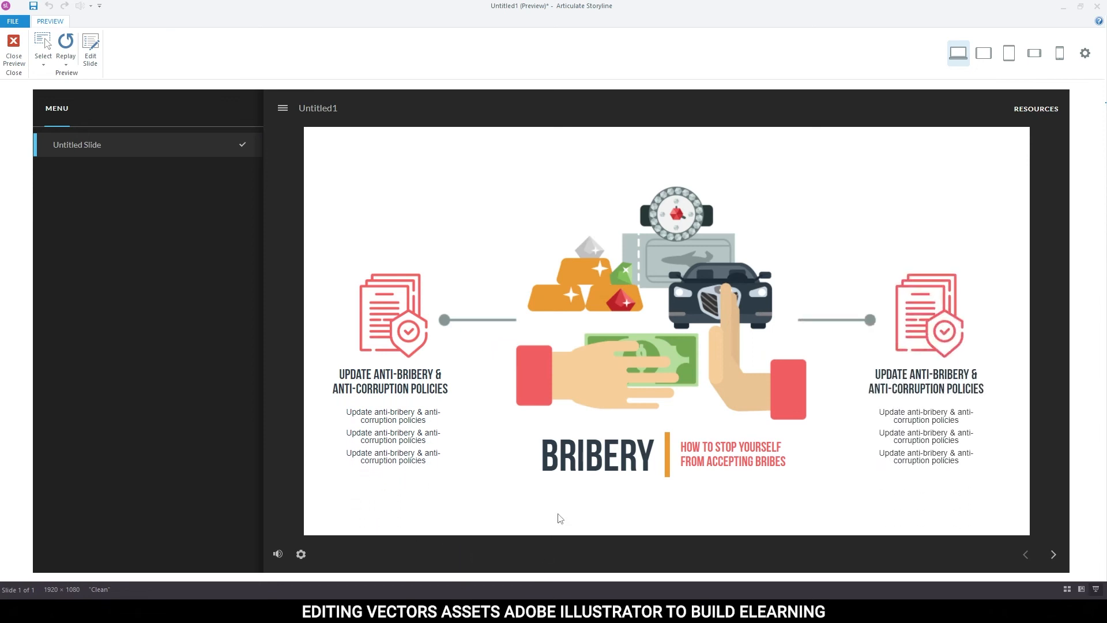
click(5, 42)
click(664, 610)
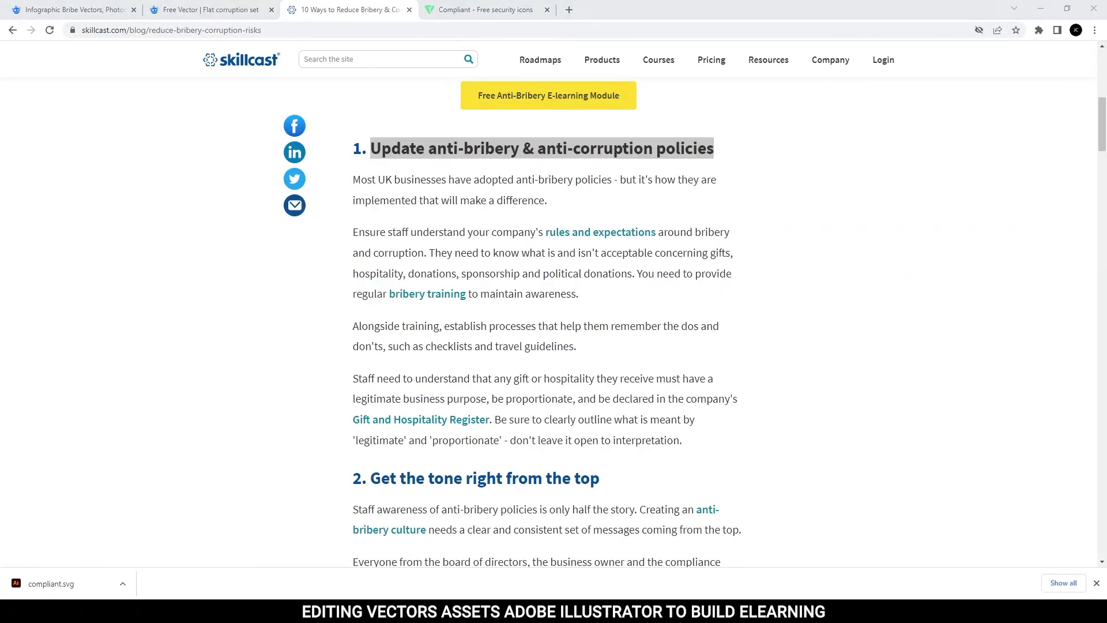
click(13, 51)
Enlarge the slide workspace and delay Group 3 on the timeline to start at about 0.5 s.
drag(816, 409, 815, 448)
click(353, 541)
scroll(371, 519, up, 1)
click(371, 519)
click(478, 497)
scroll(478, 499, down, 1)
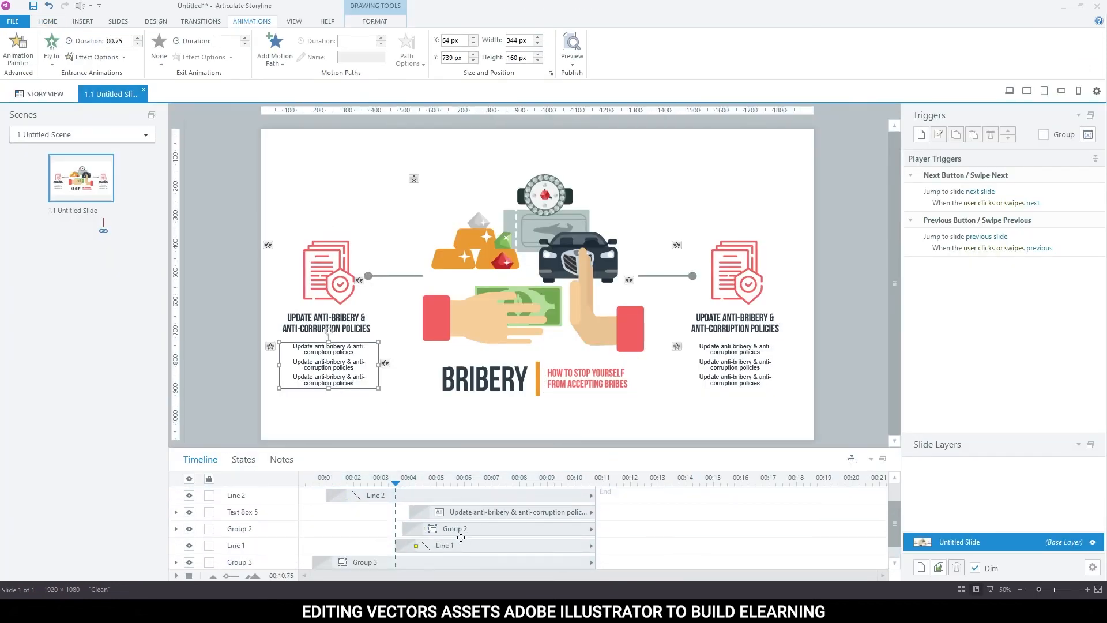
Delay both sides' line, icon group and text box on the timeline, starting Line 2 at about 1.75 s and Line 1 at about 4.25 s.
shift+click(461, 545)
drag(462, 546, 482, 546)
key(Escape)
scroll(477, 541, down, 1)
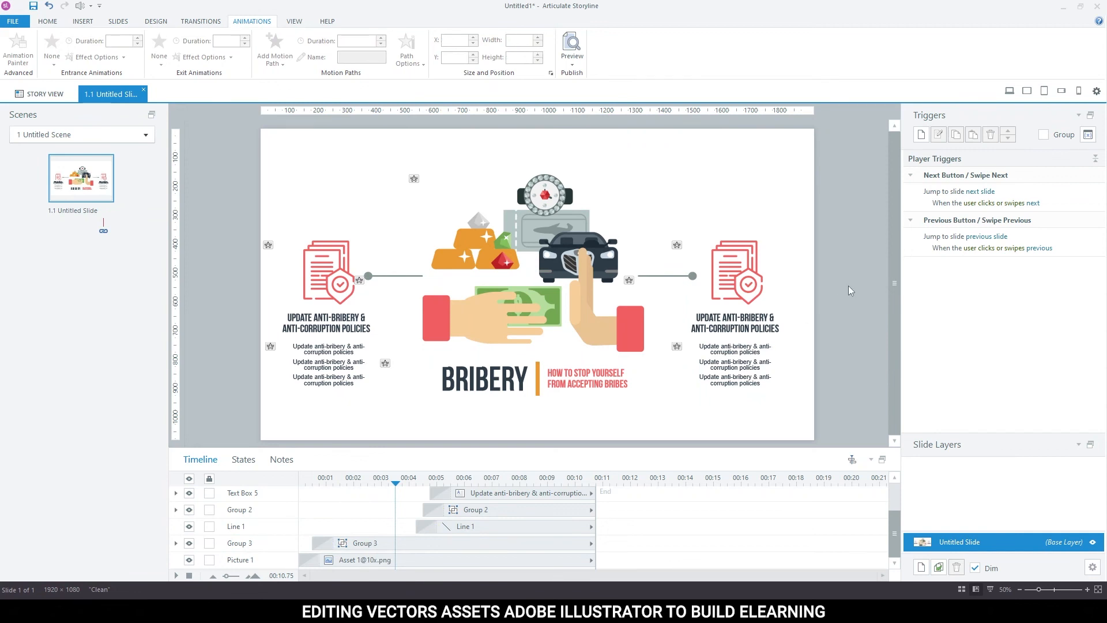
Preview and replay the slide to review the revised animation timing, and close the preview.
key(F12)
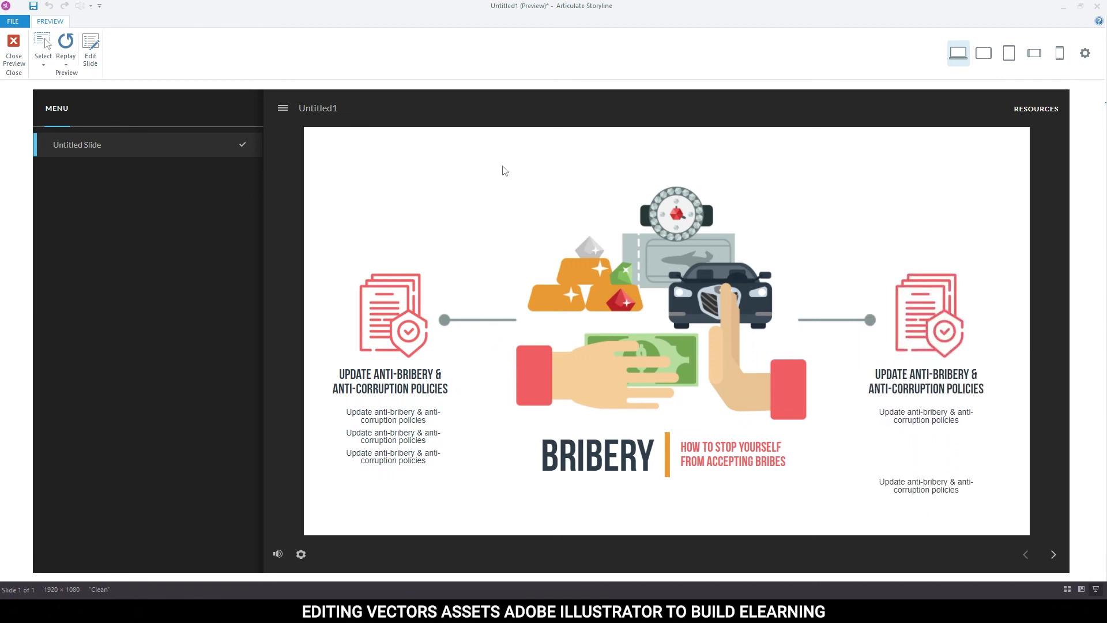
click(66, 43)
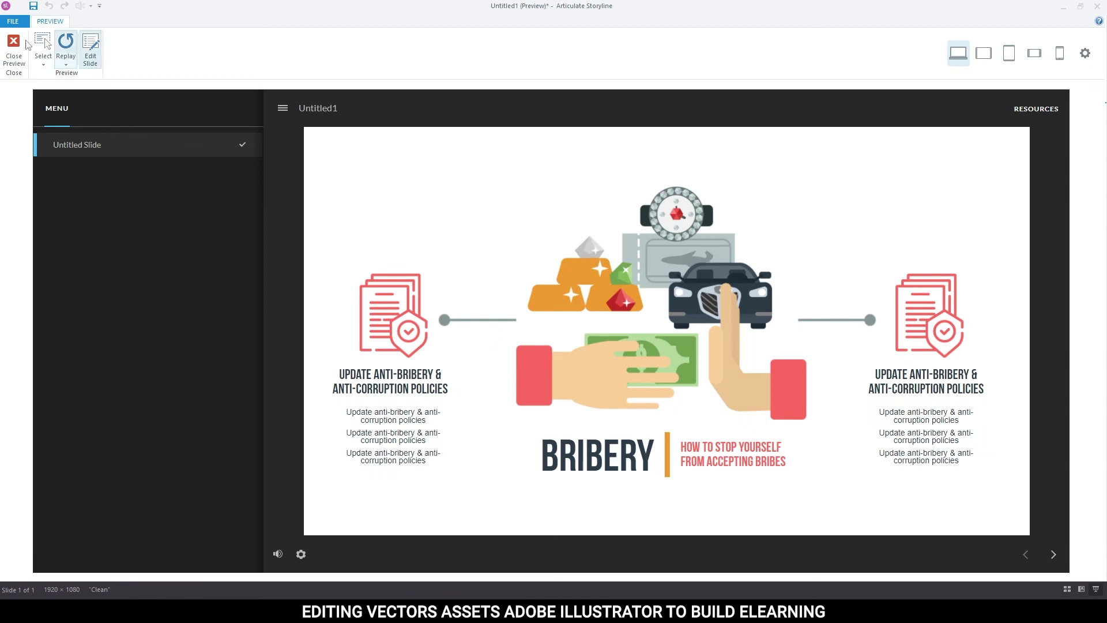
click(21, 45)
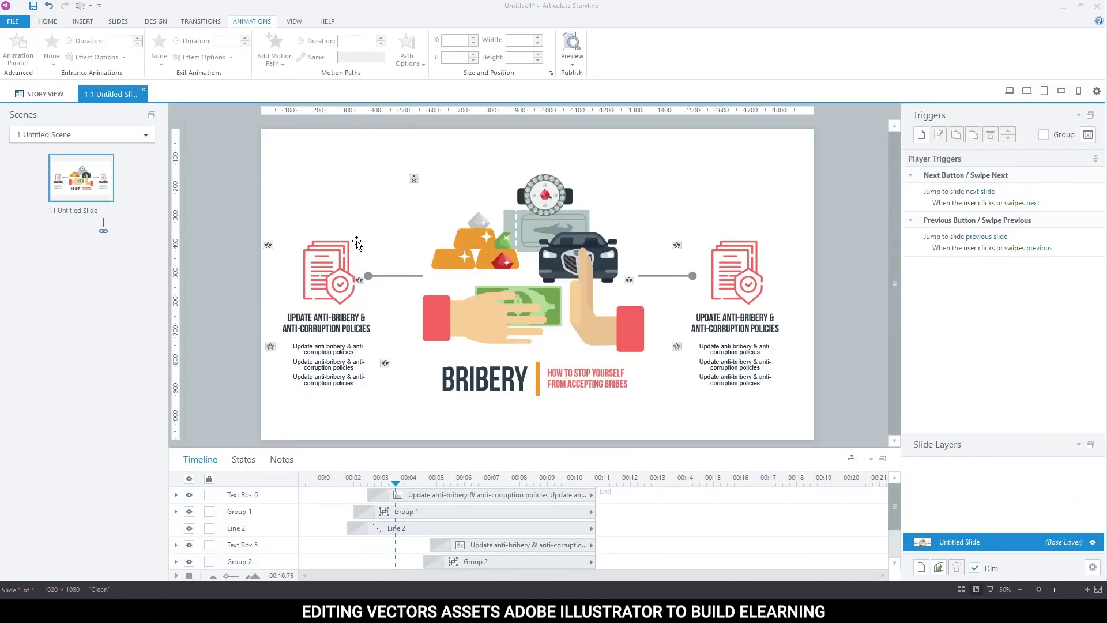